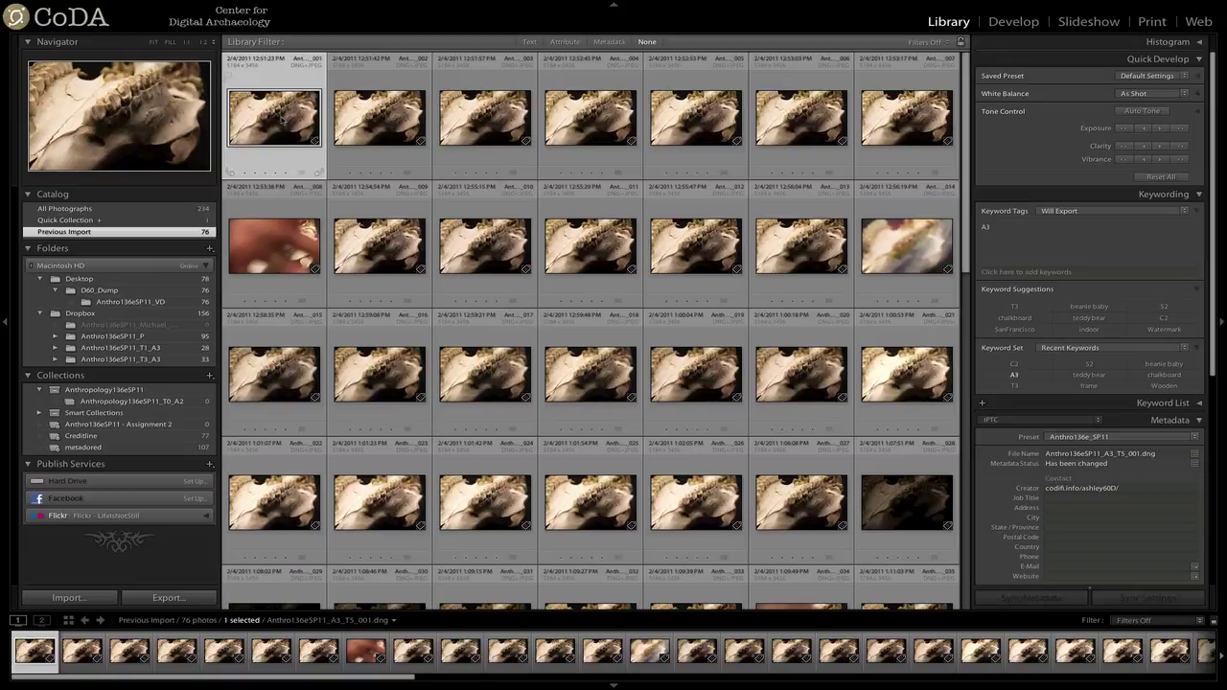
Open the first skull photo in Loupe view and step through photos _001 to _006.
double_click(283, 117)
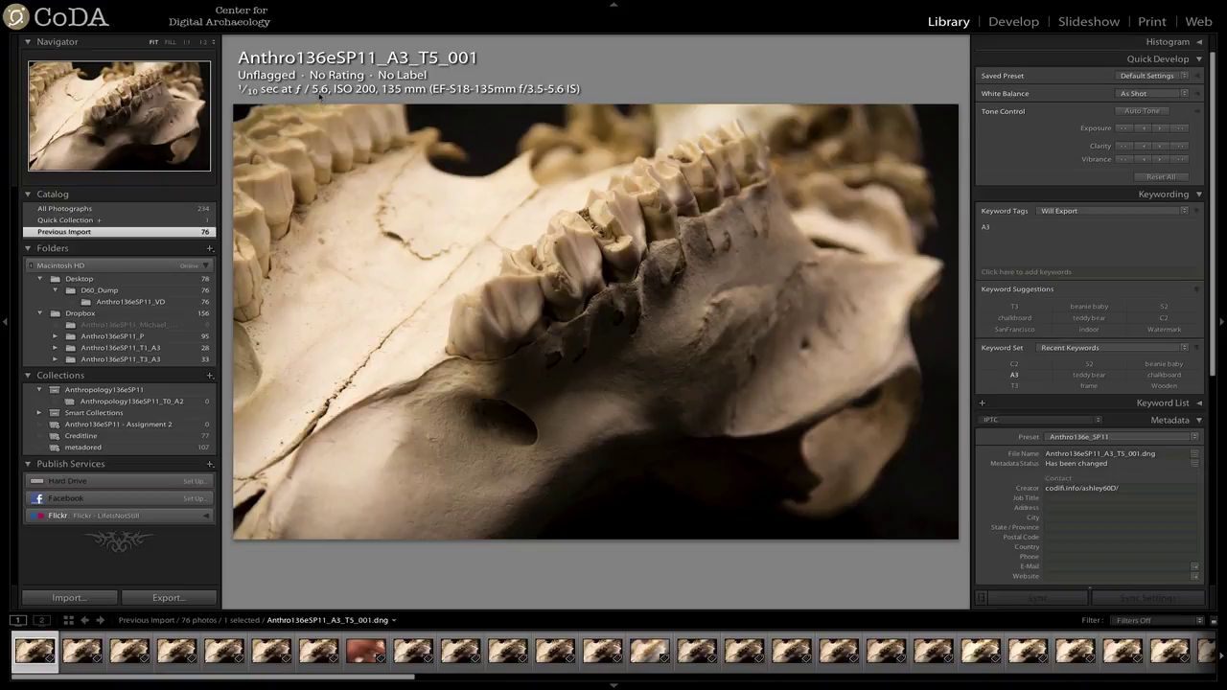
key(Right)
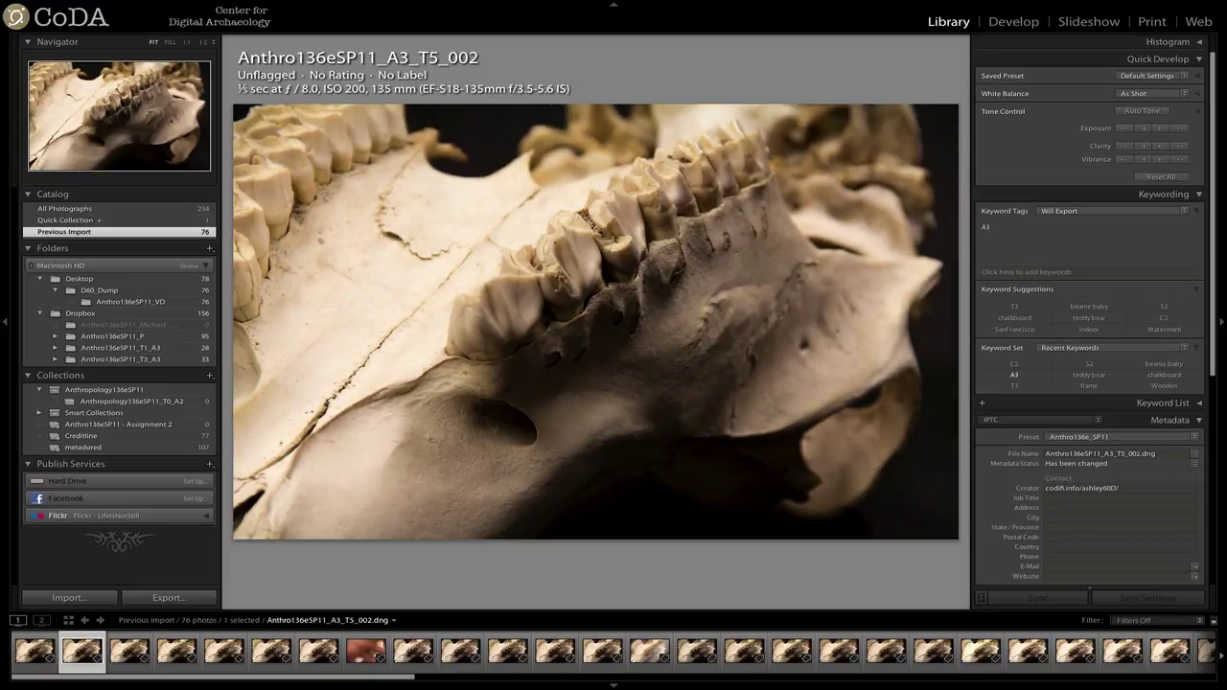
key(Right)
key(Right)
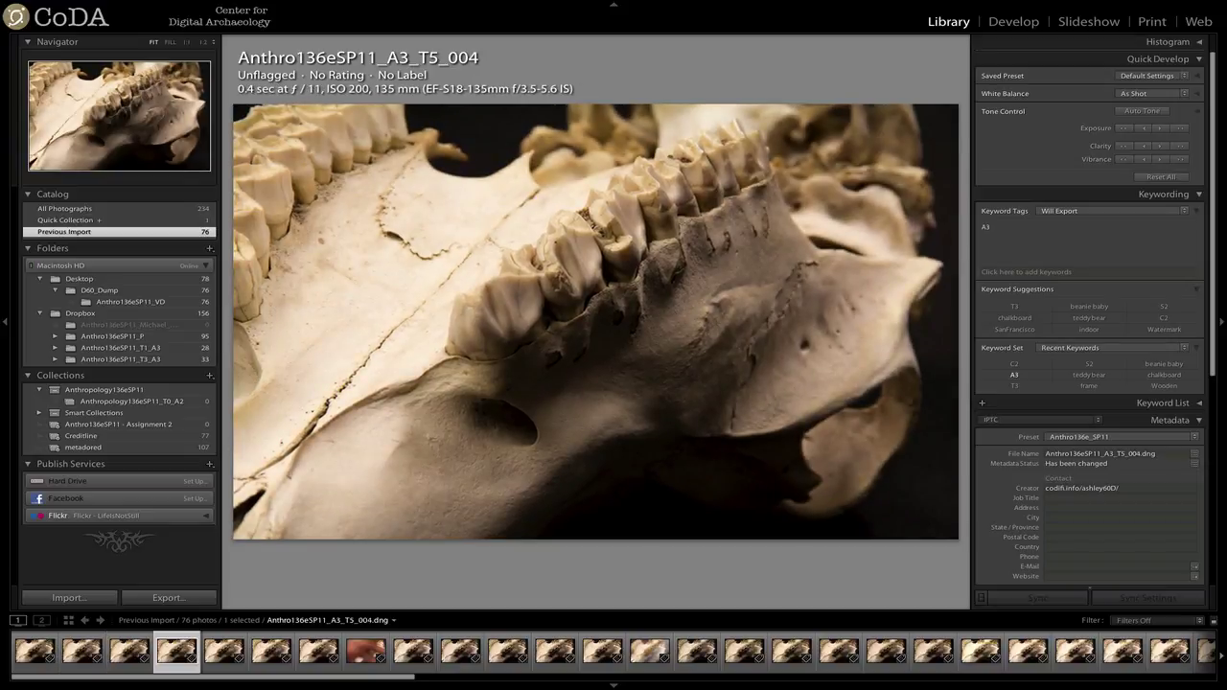
key(Right)
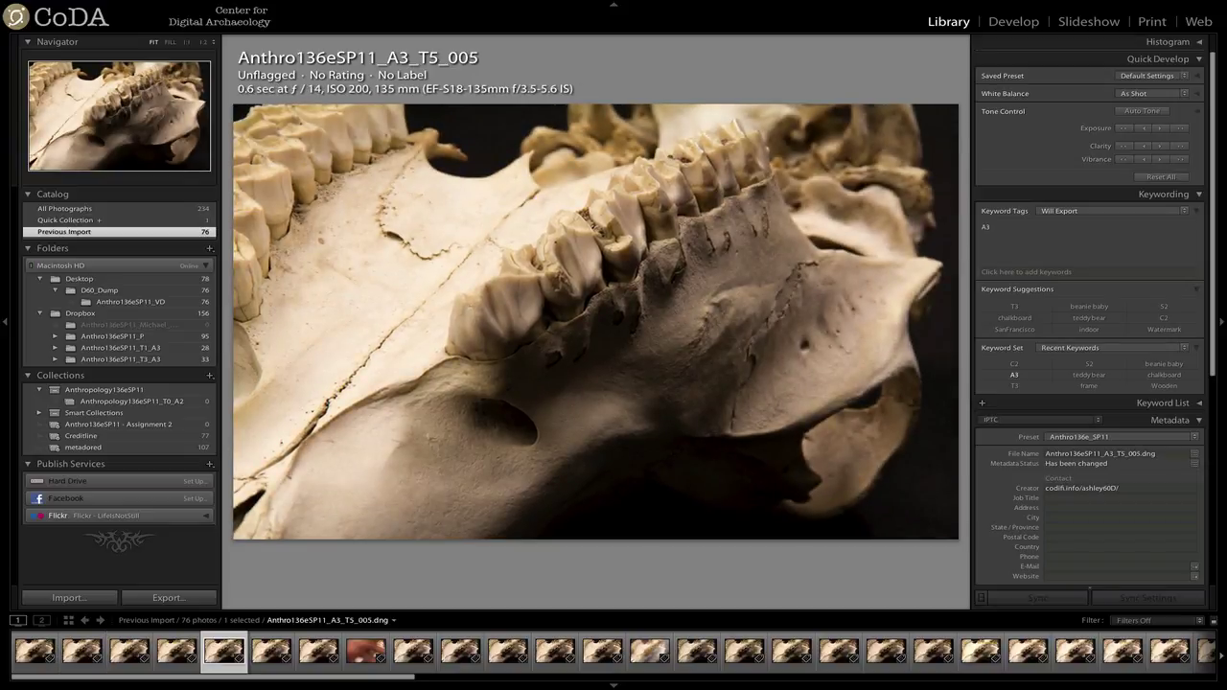
key(Right)
key(Right)
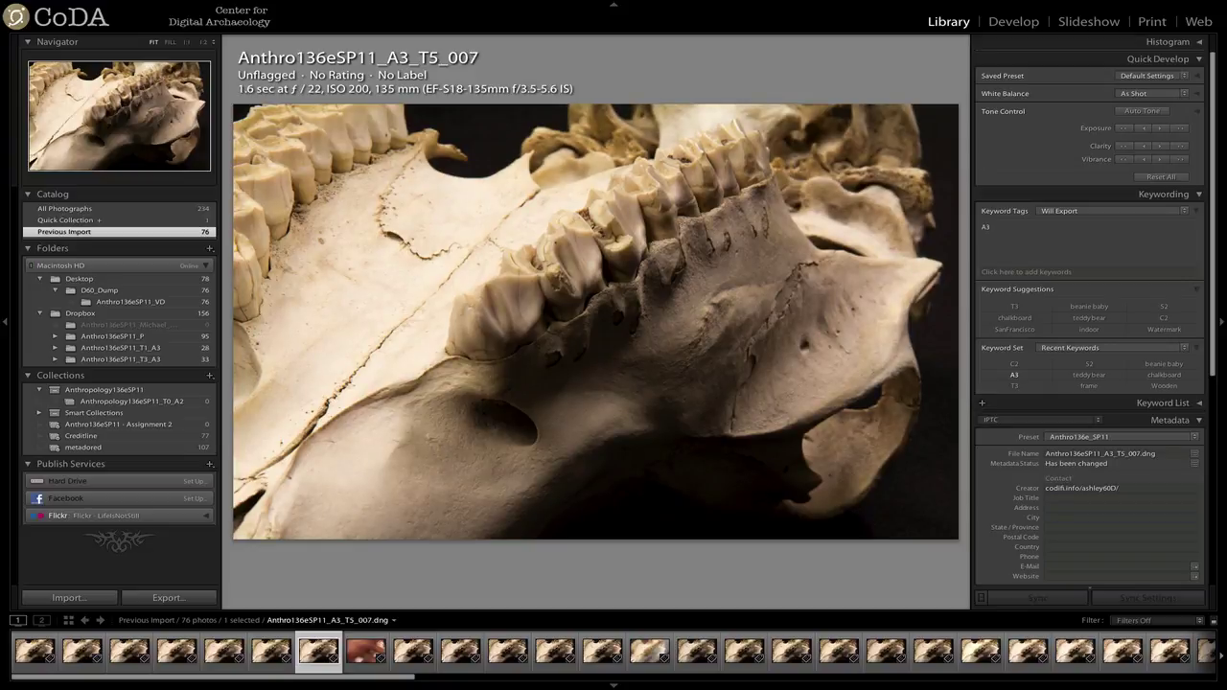
key(Left)
key(Left)
key(Left)
key(Left)
key(Left)
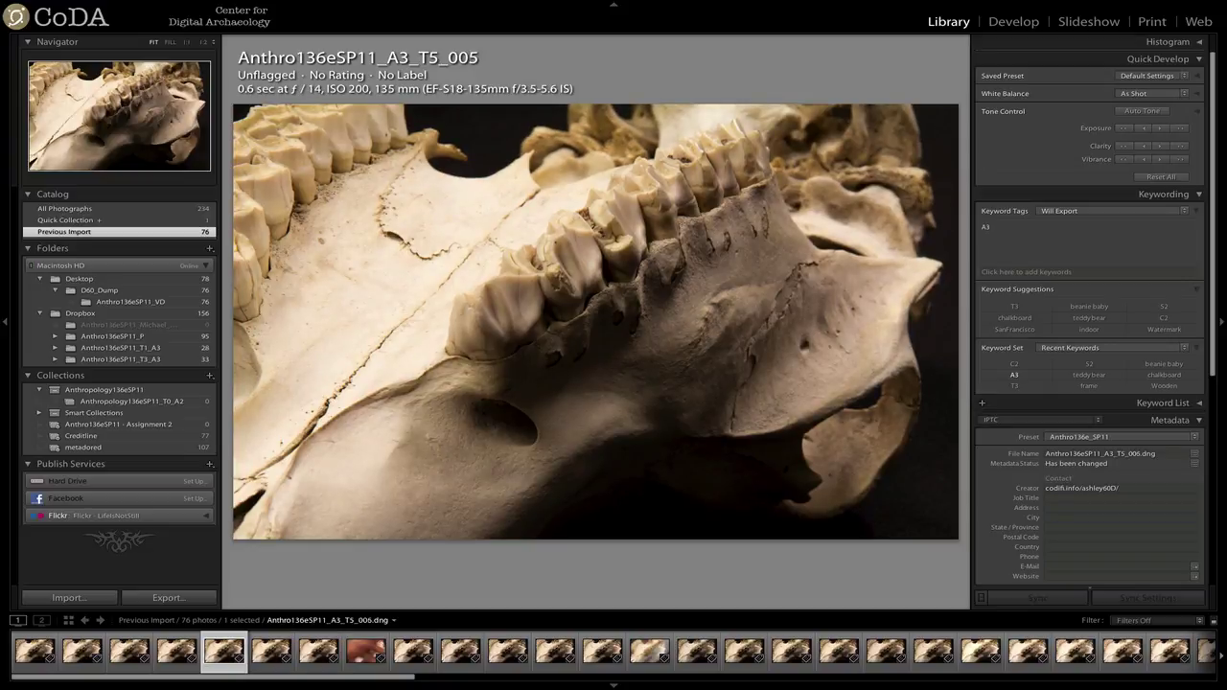
key(Left)
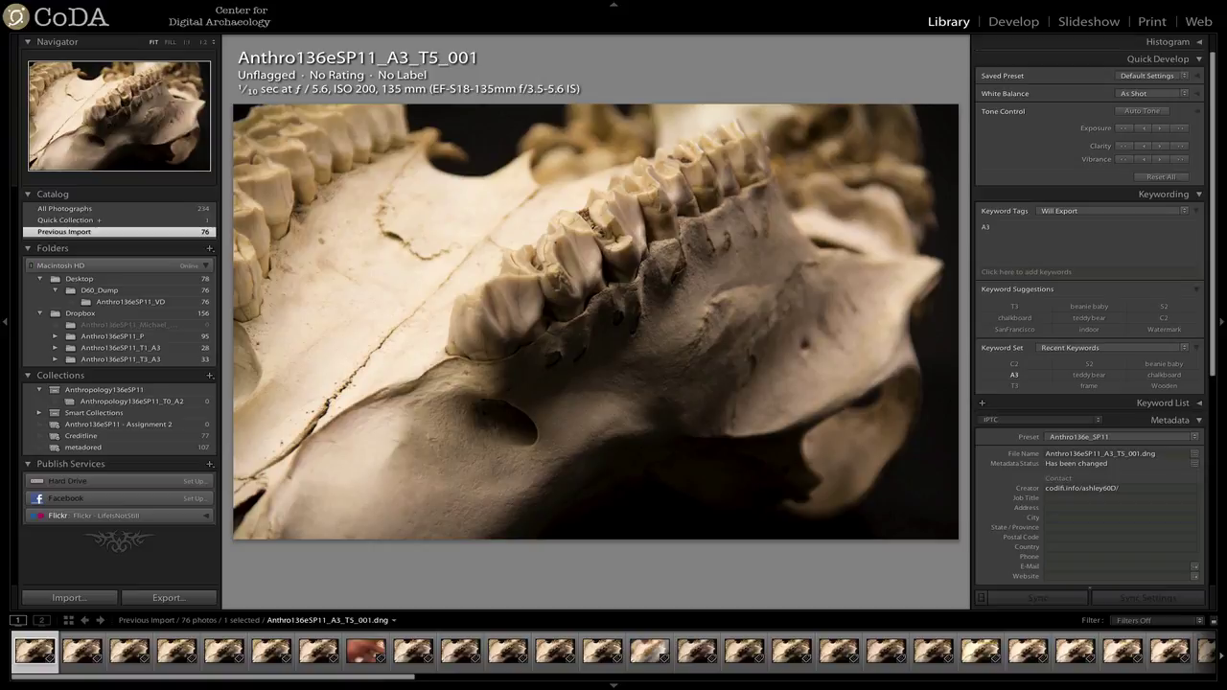
key(Right)
key(Left)
key(Right)
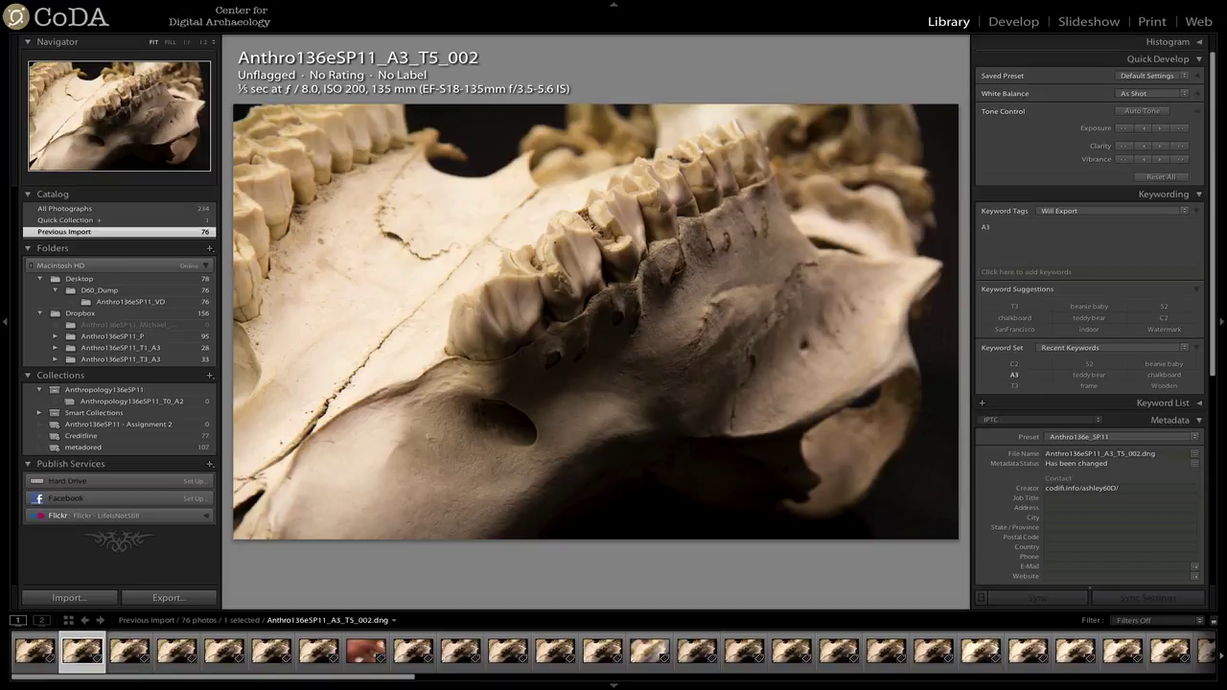
Compare photos _005–_007 and _001/_002 again, then flag _002 as Rejected.
key(Right)
key(Right)
key(Right)
key(Right)
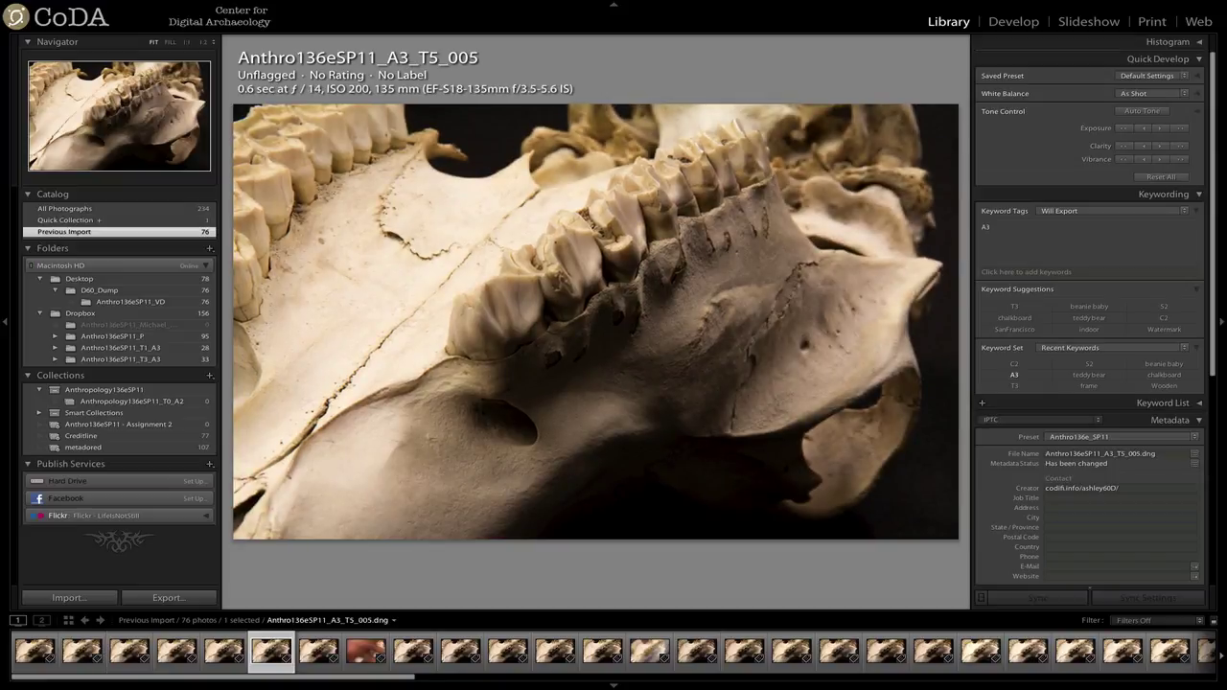
key(Right)
key(Right)
key(Left)
key(Left)
key(Left)
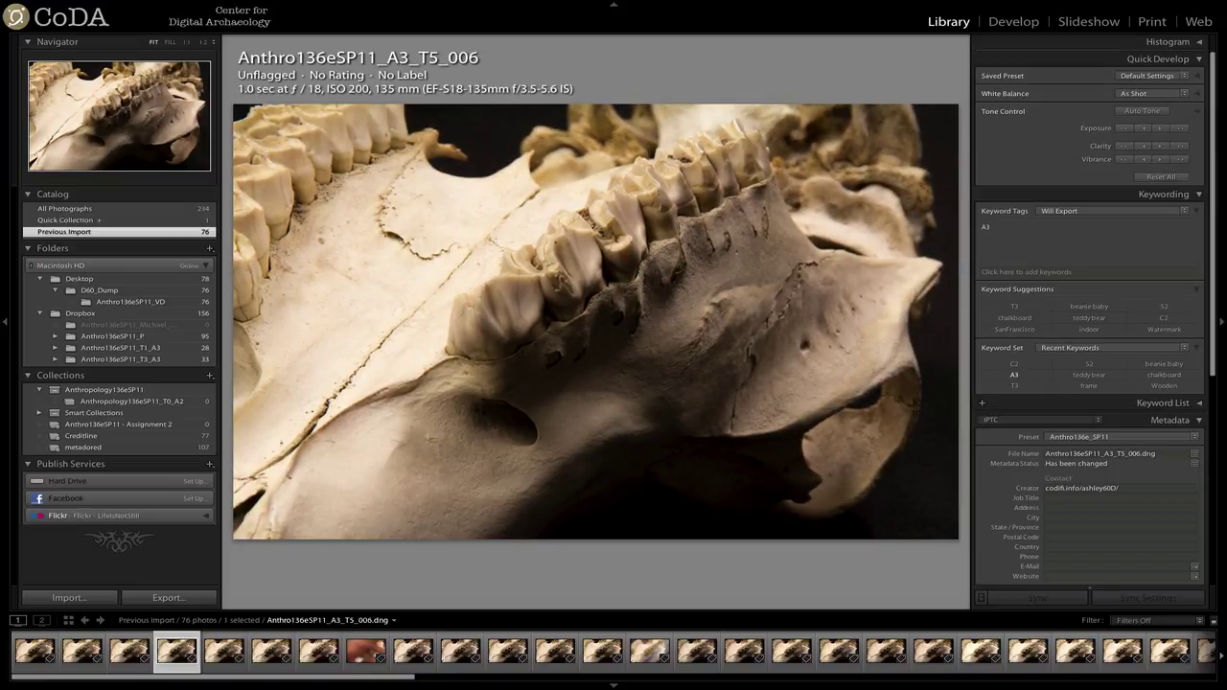
key(Left)
key(Left)
key(Left)
key(Left)
key(Left)
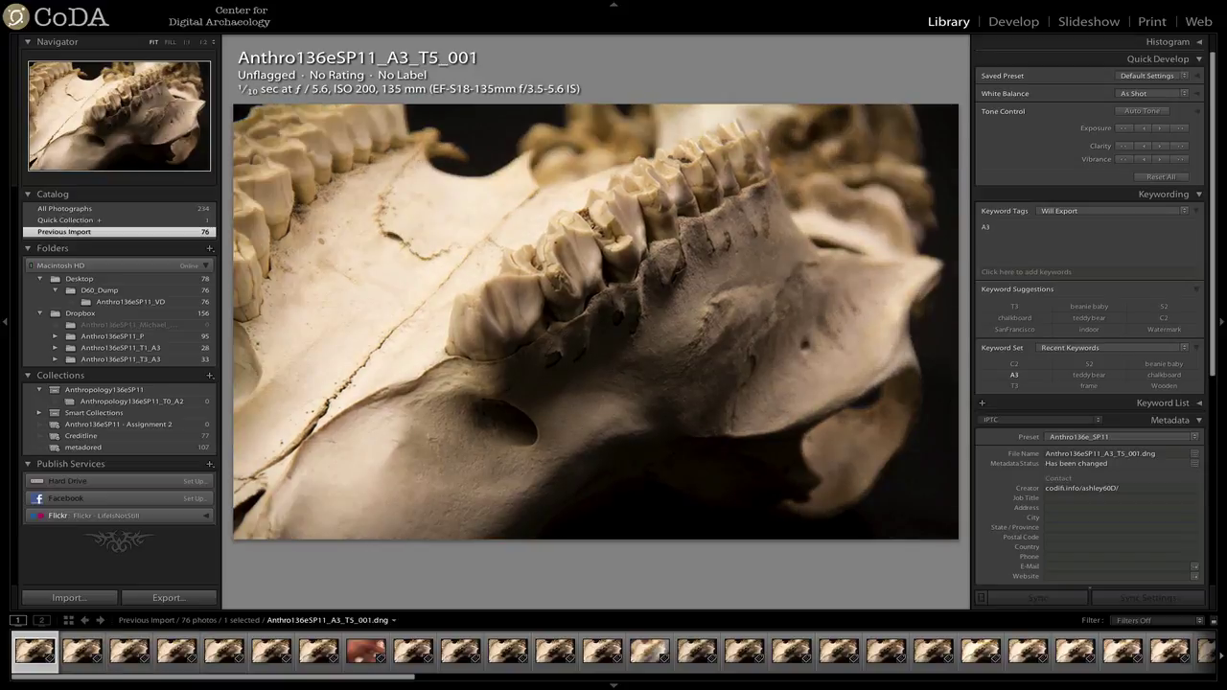
key(Right)
key(Left)
key(Right)
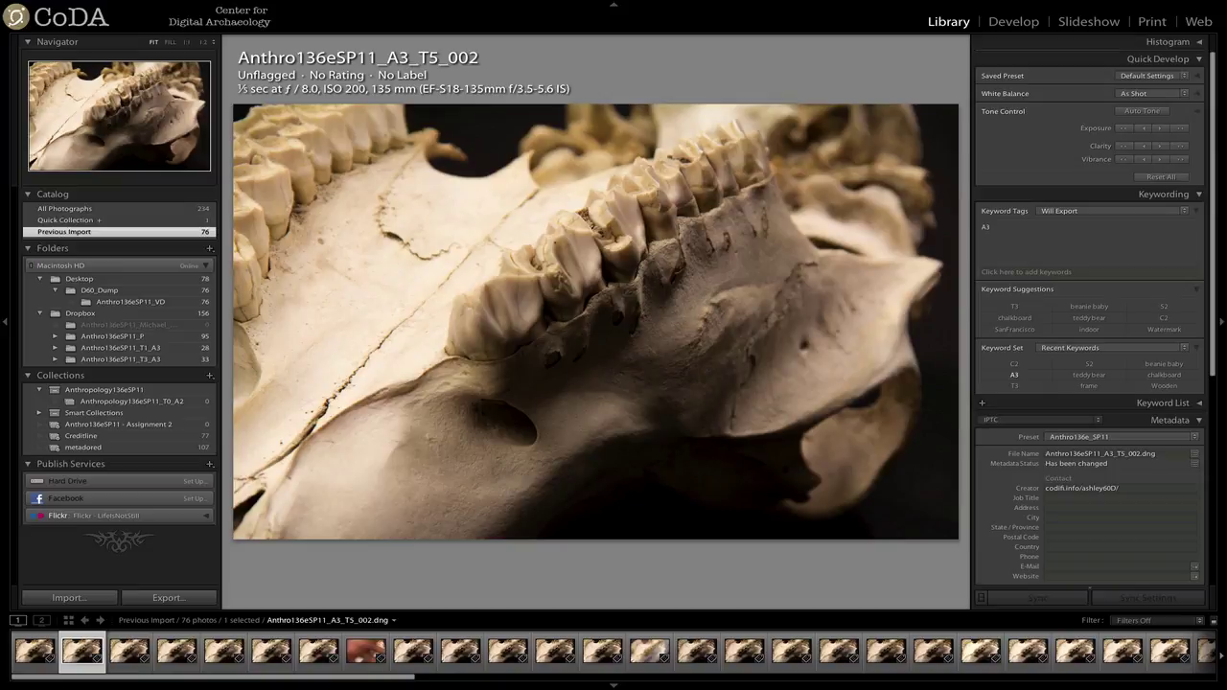
key(x)
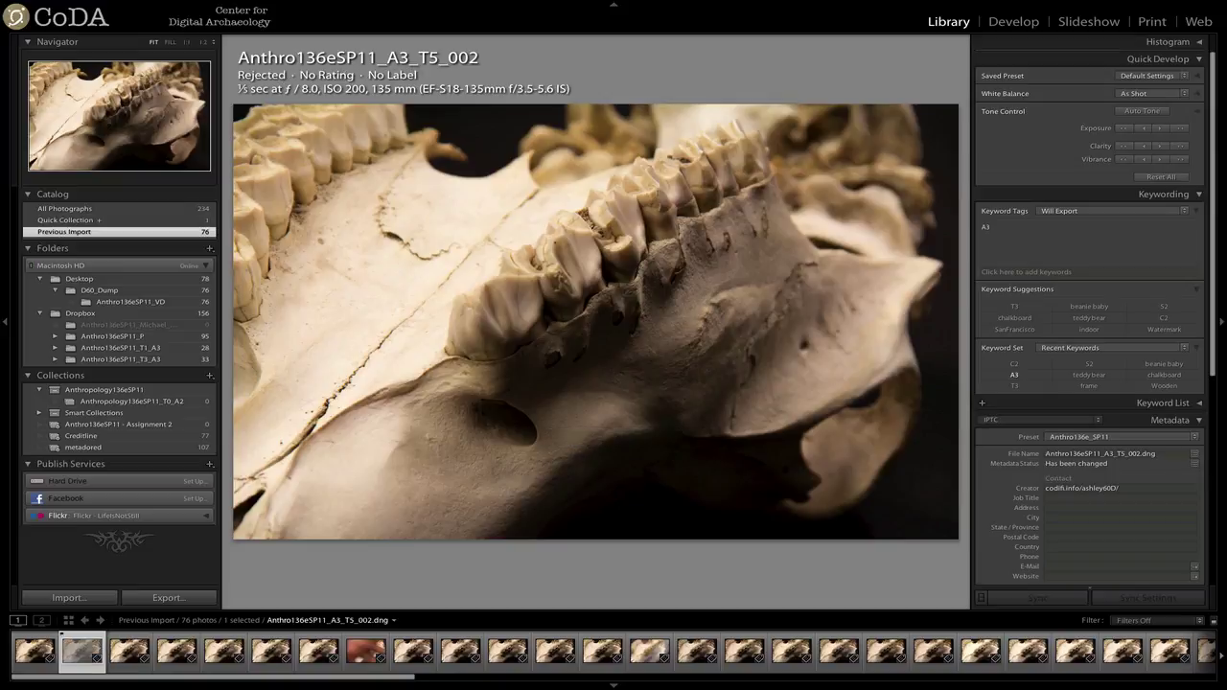
Give photos _001, _004, _006 and _007 a one-star rating in Loupe view.
key(Right)
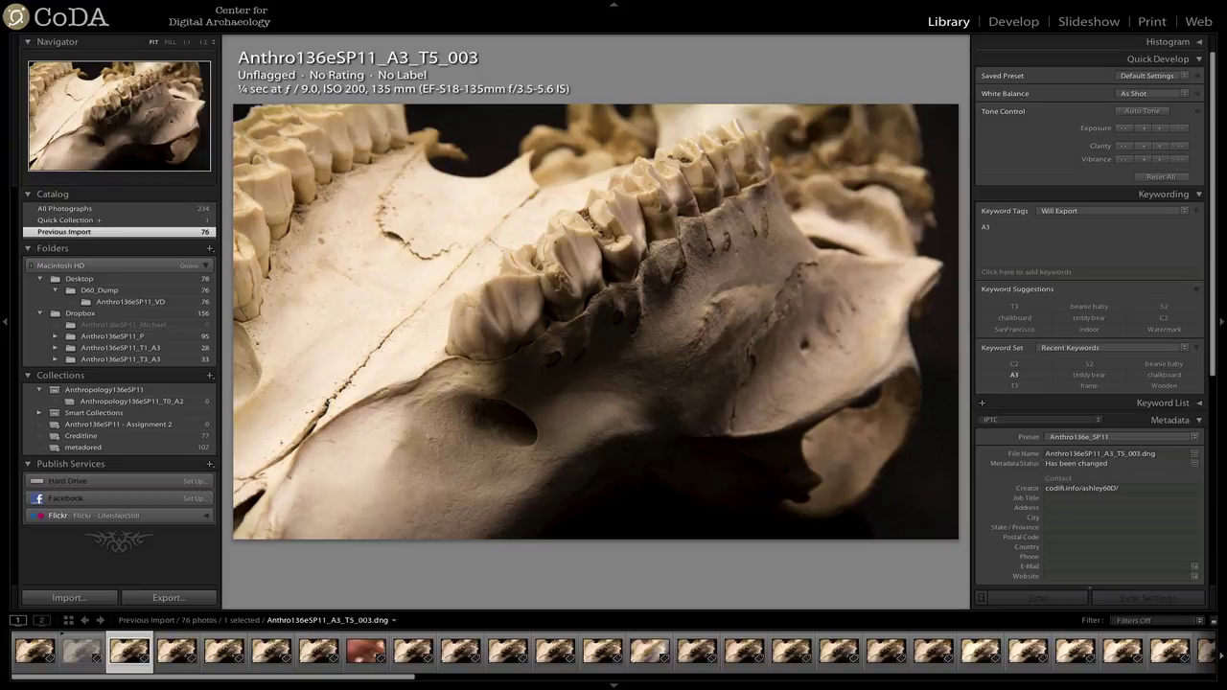
key(Left)
key(Left)
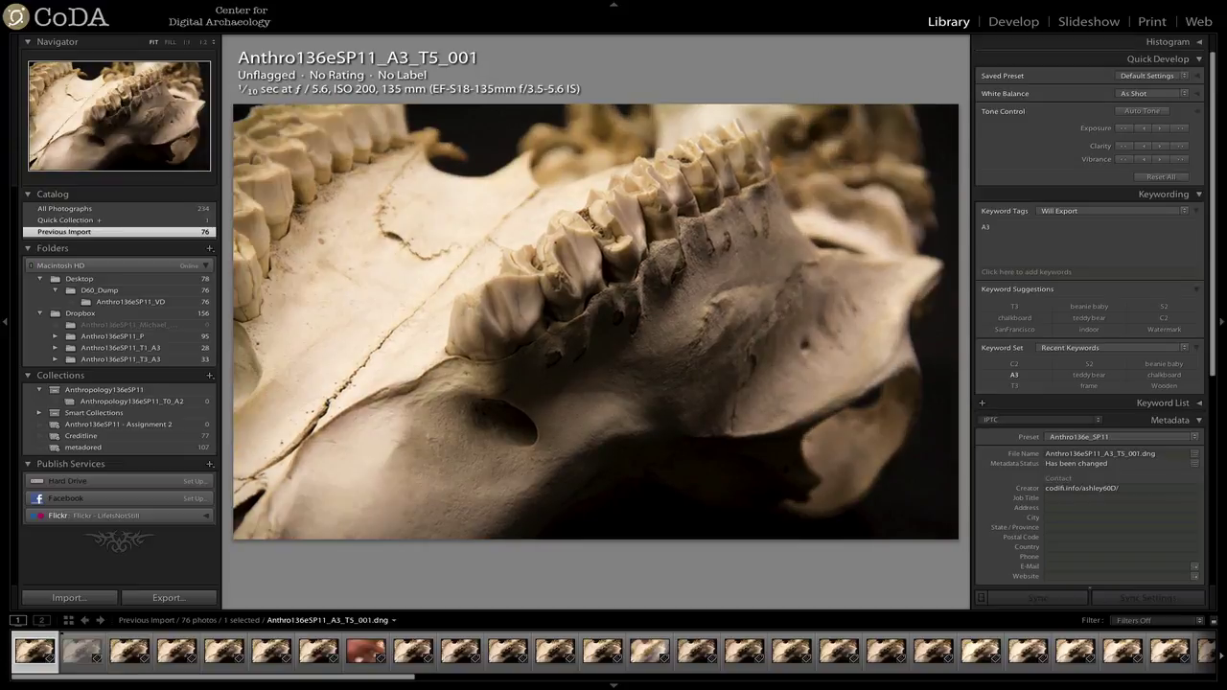
key(1)
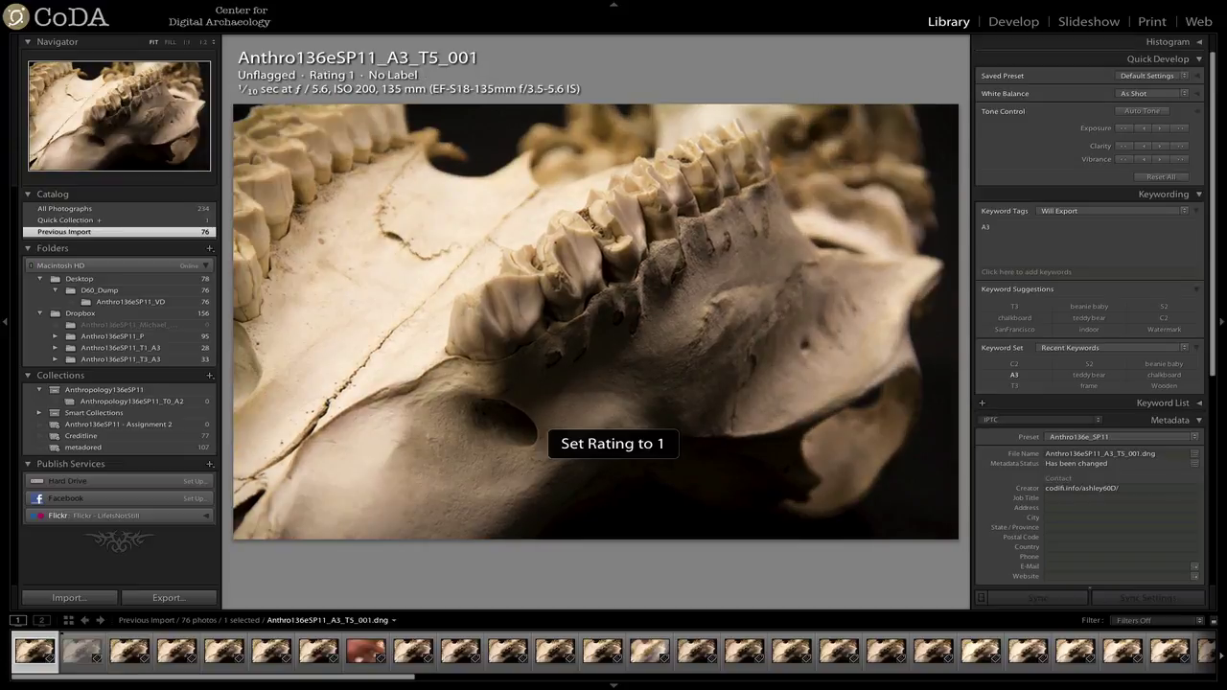
key(Right)
key(Right)
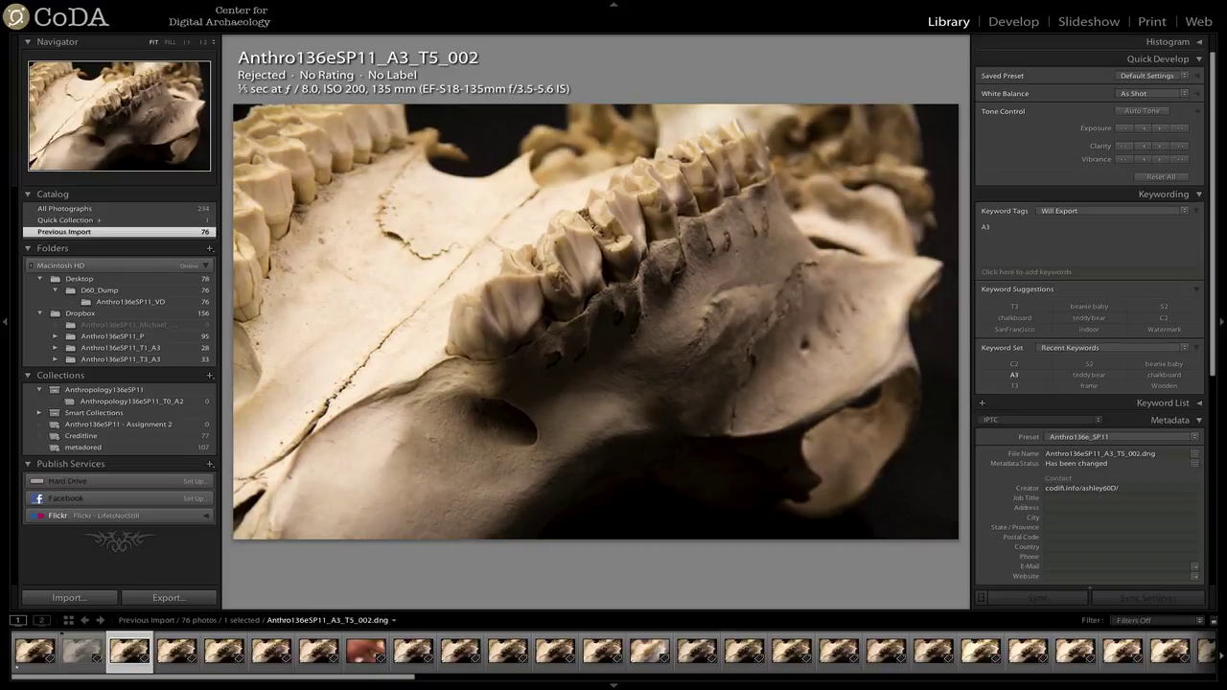
click(177, 652)
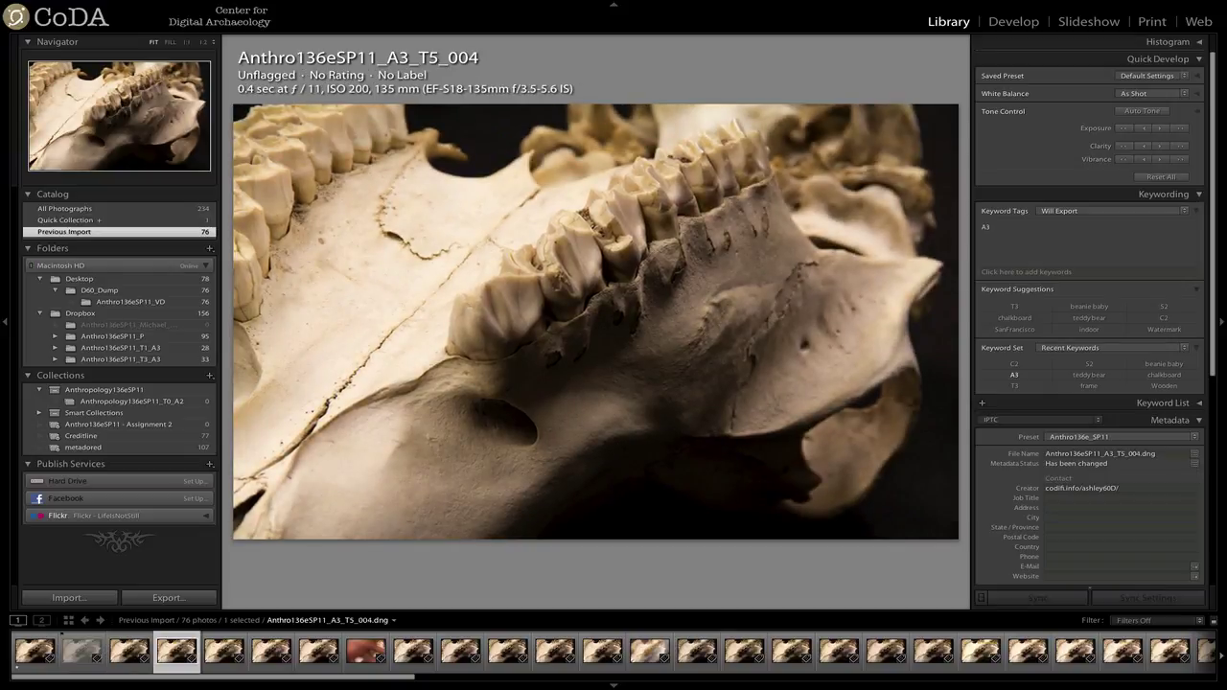
key(1)
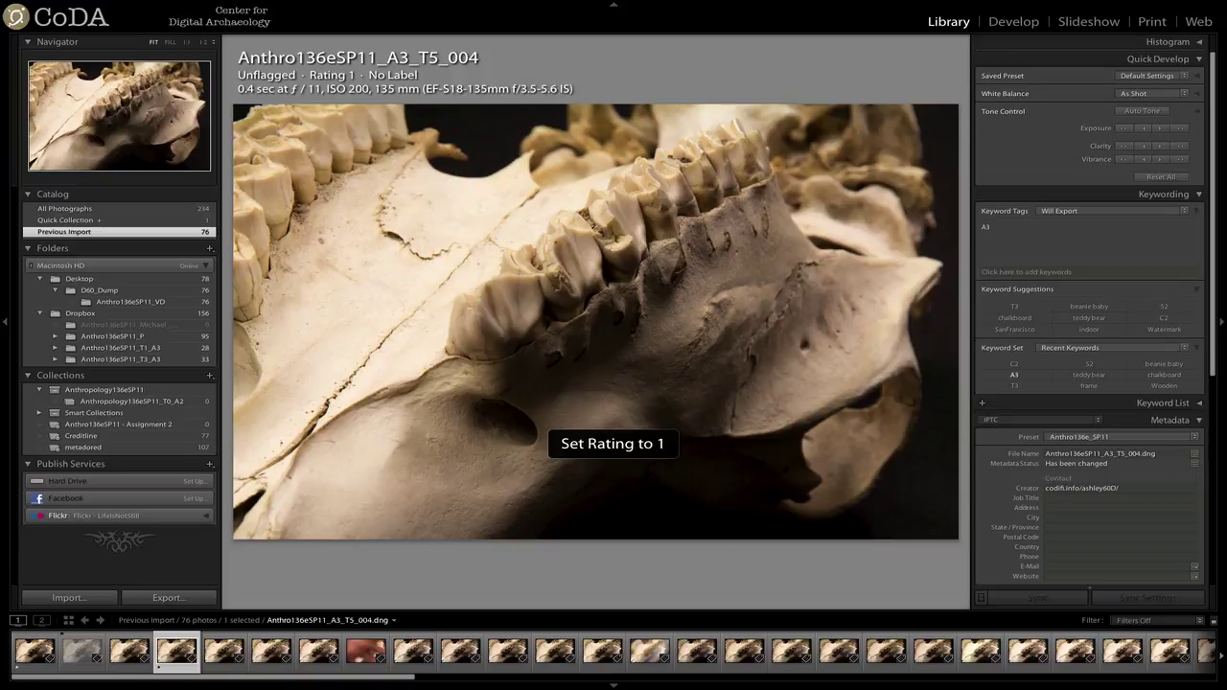
key(Right)
key(Right)
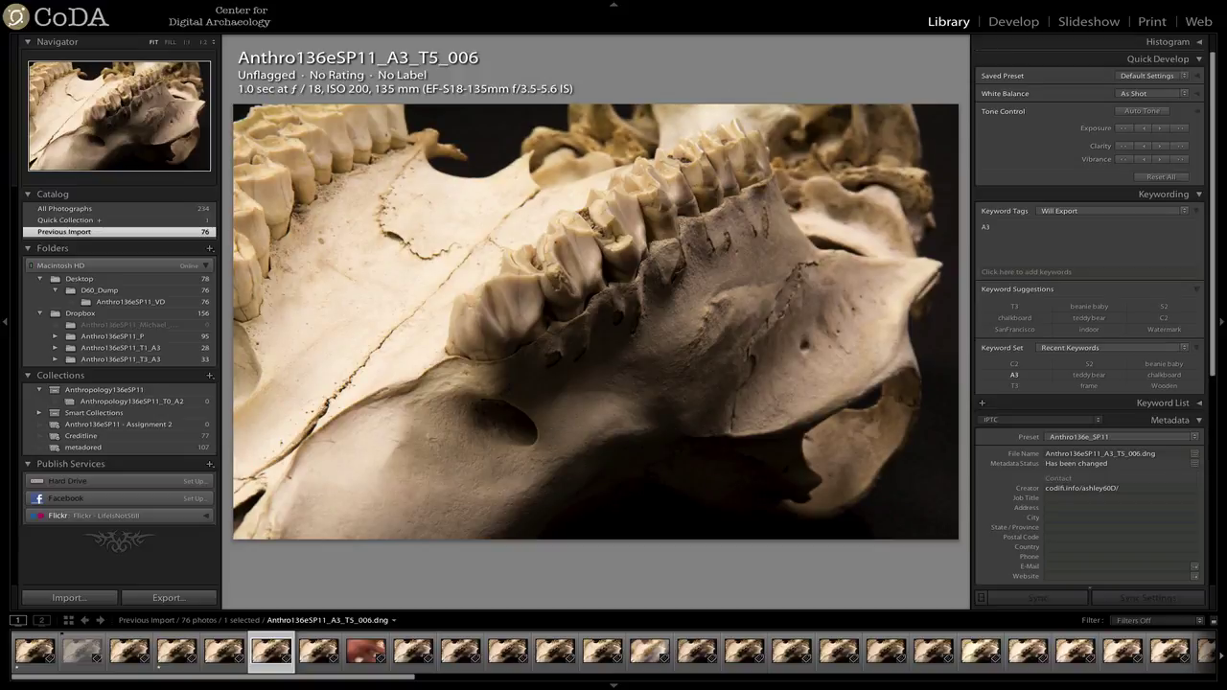
key(1)
key(Right)
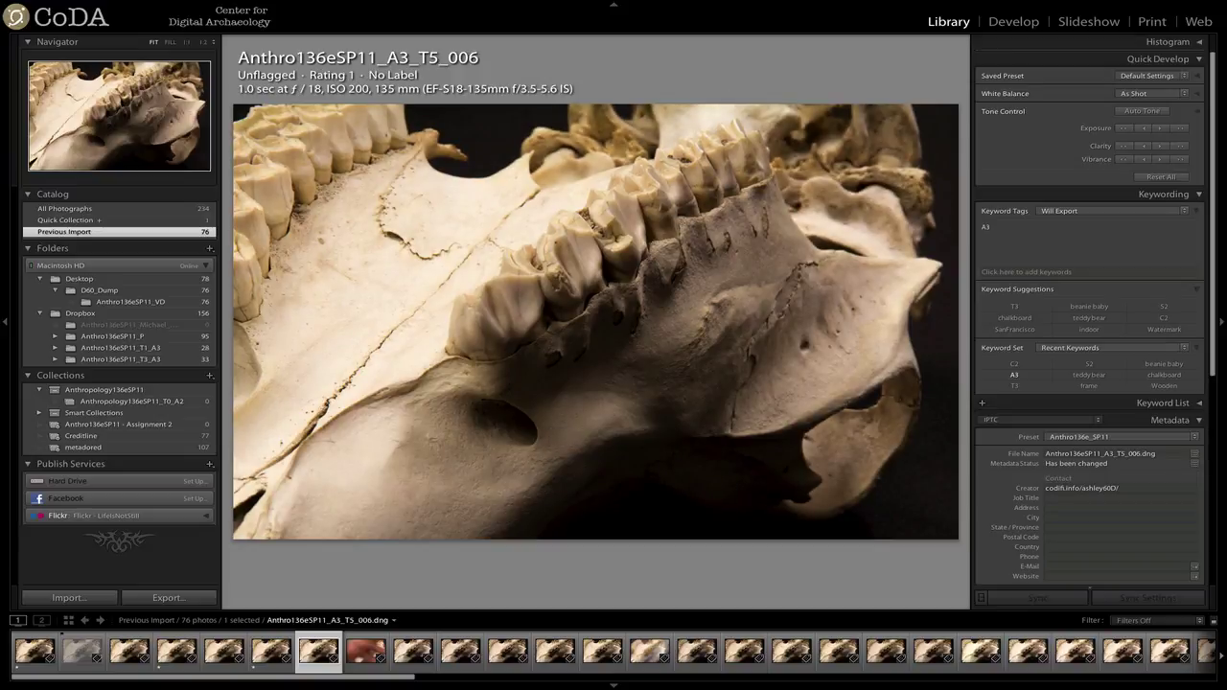
key(1)
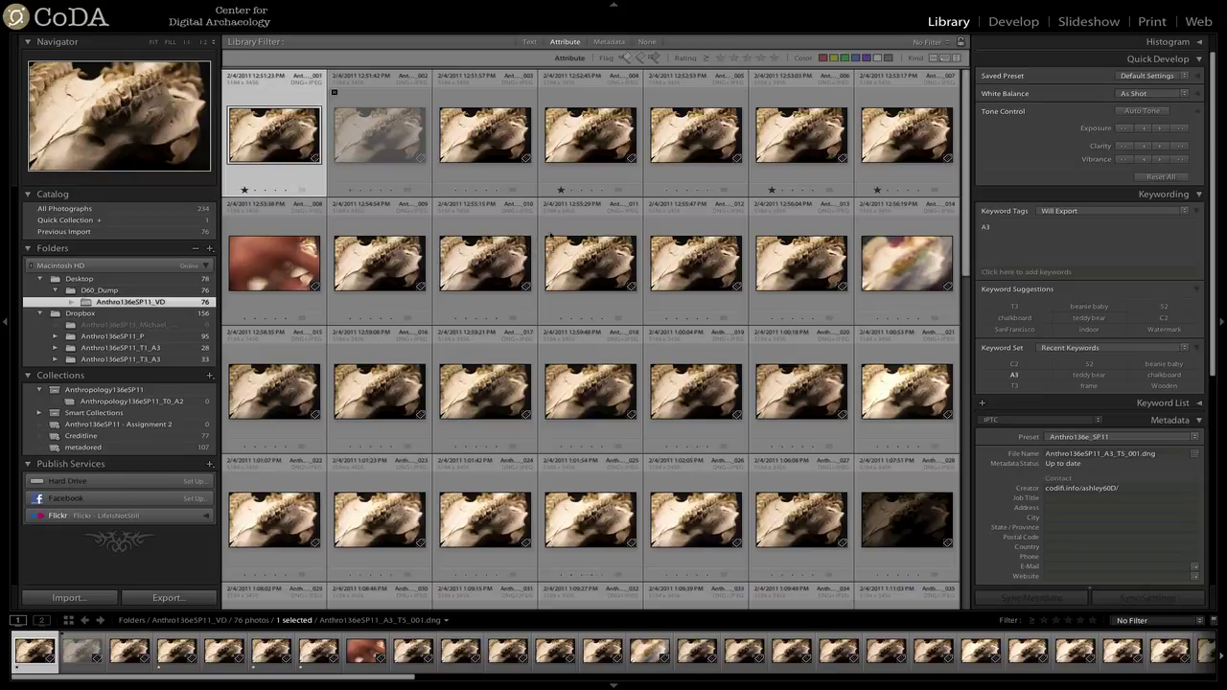
Filter the grid by Attribute to show only photos rated one star or higher.
click(565, 42)
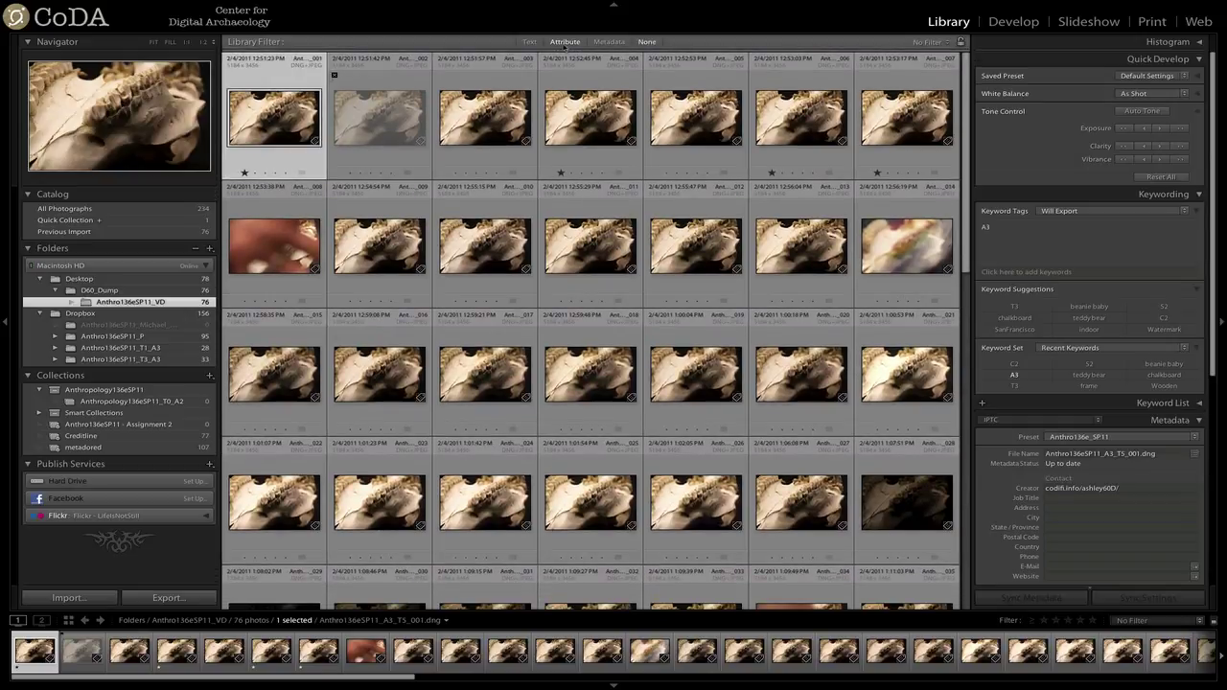
key(super+f)
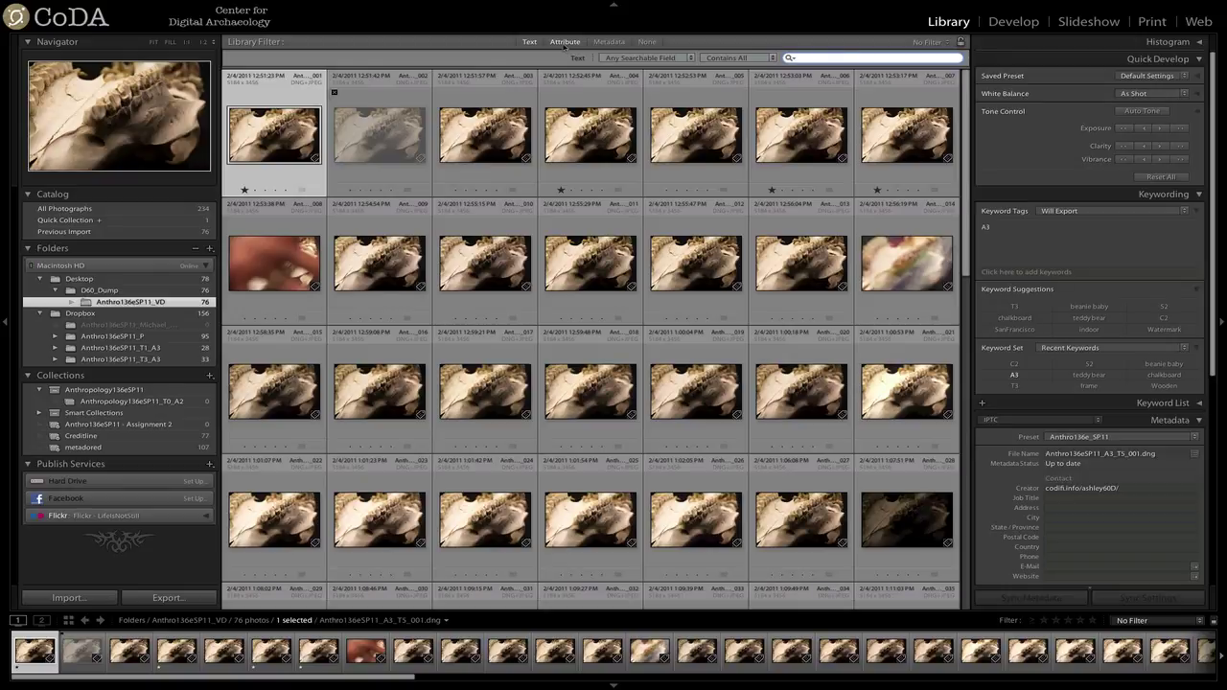
click(566, 42)
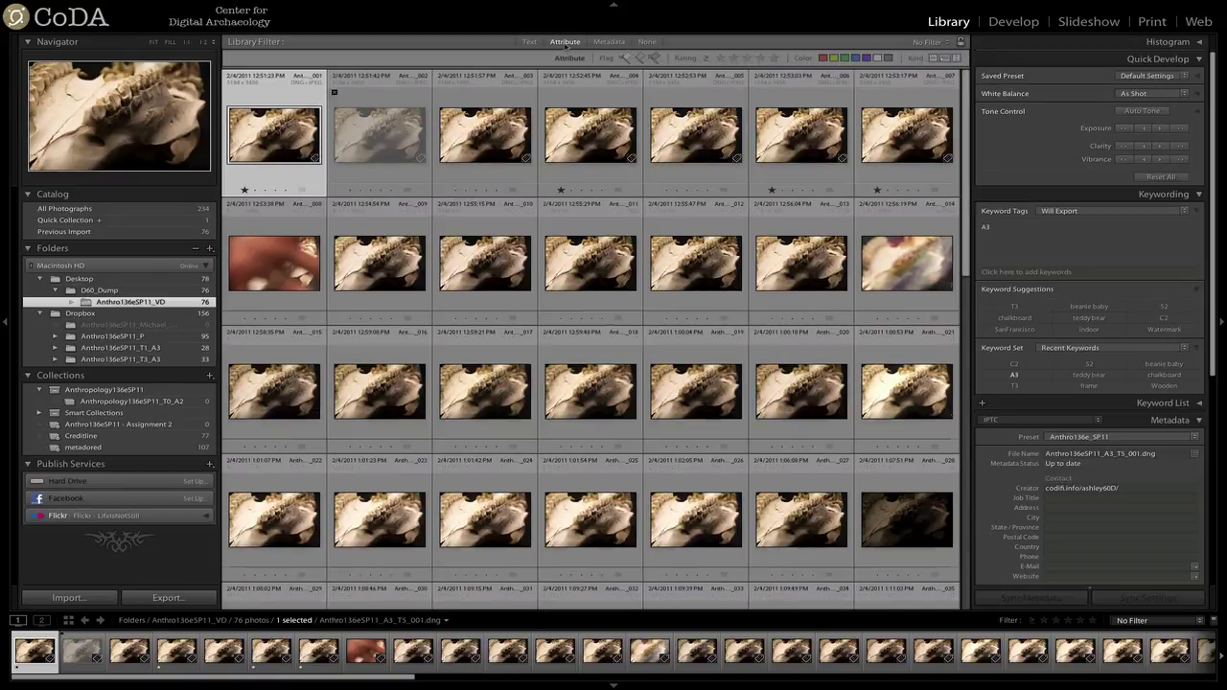
click(721, 58)
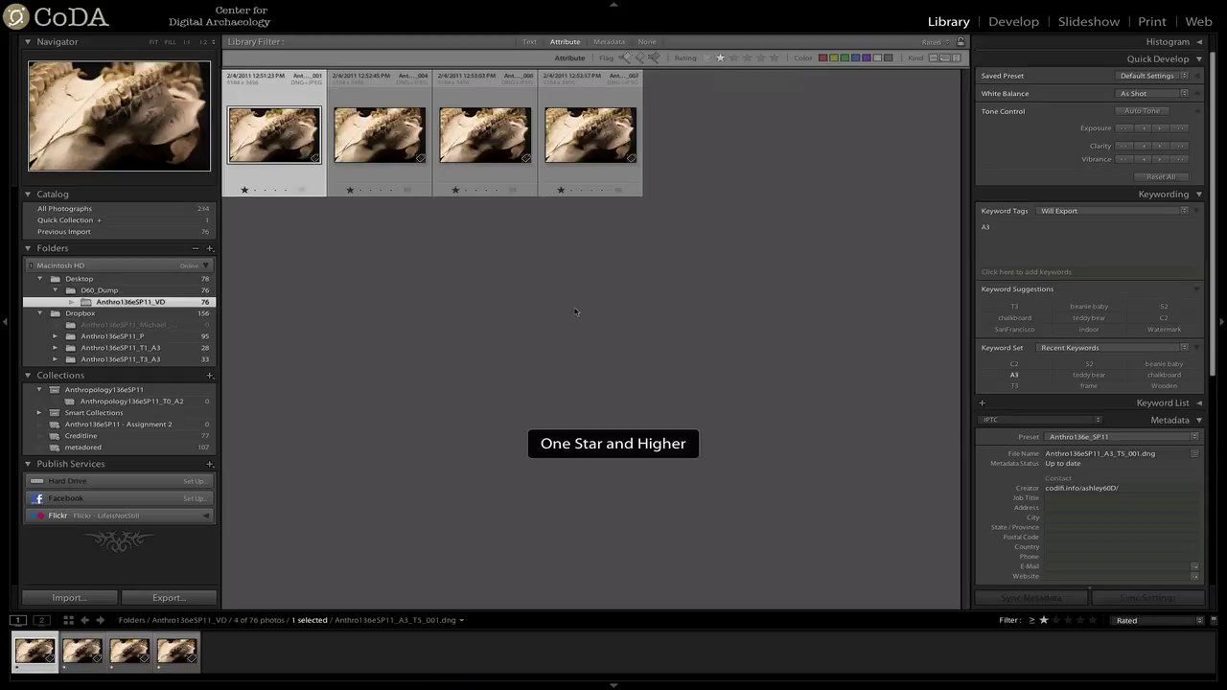
Select all four filtered photos and enter the photographer's name as Creator.
click(576, 310)
key(super+a)
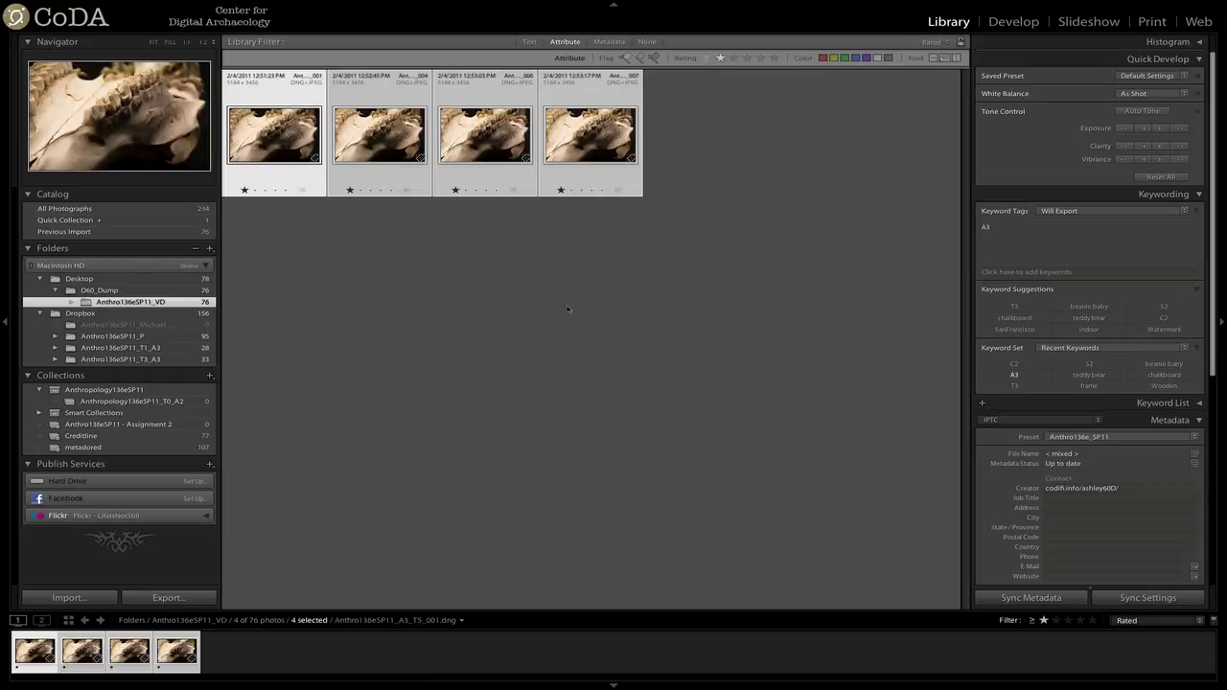
click(1118, 491)
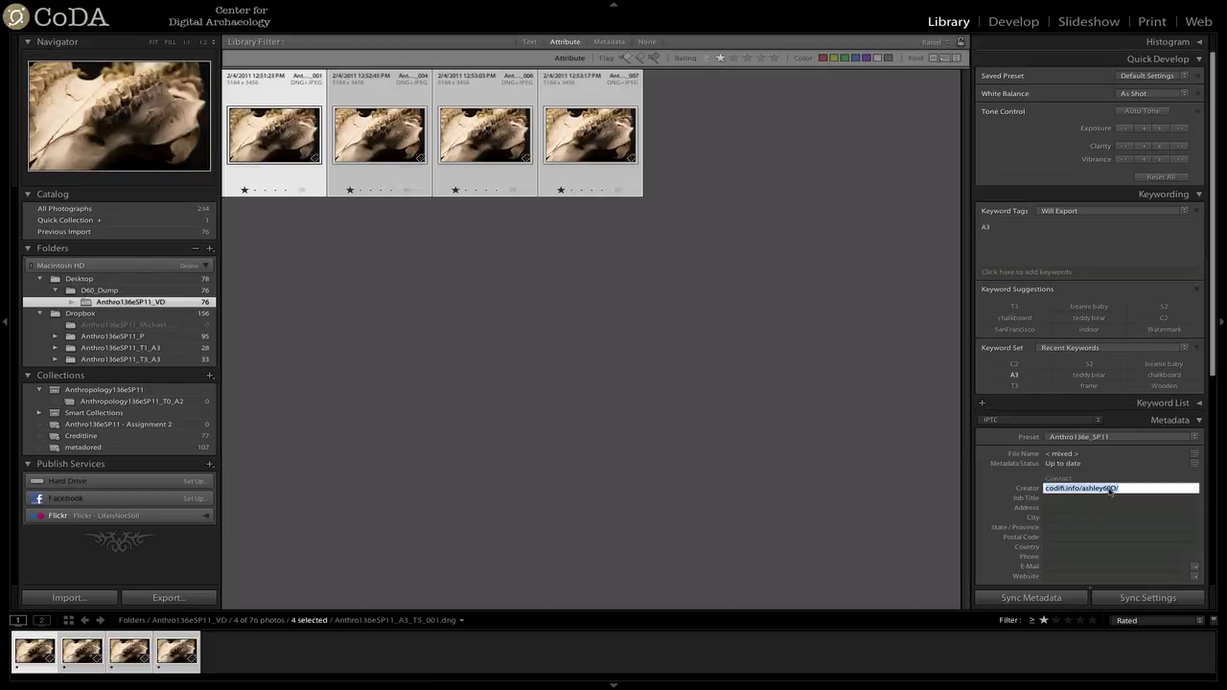
key(Tab)
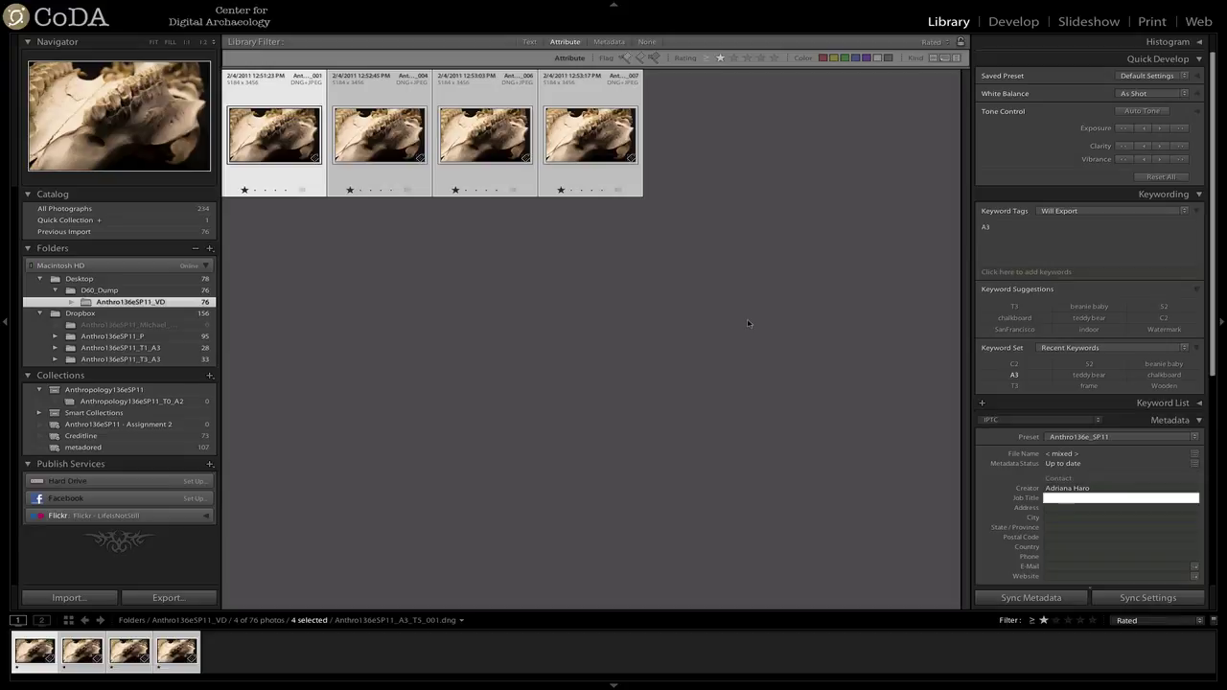
key(Return)
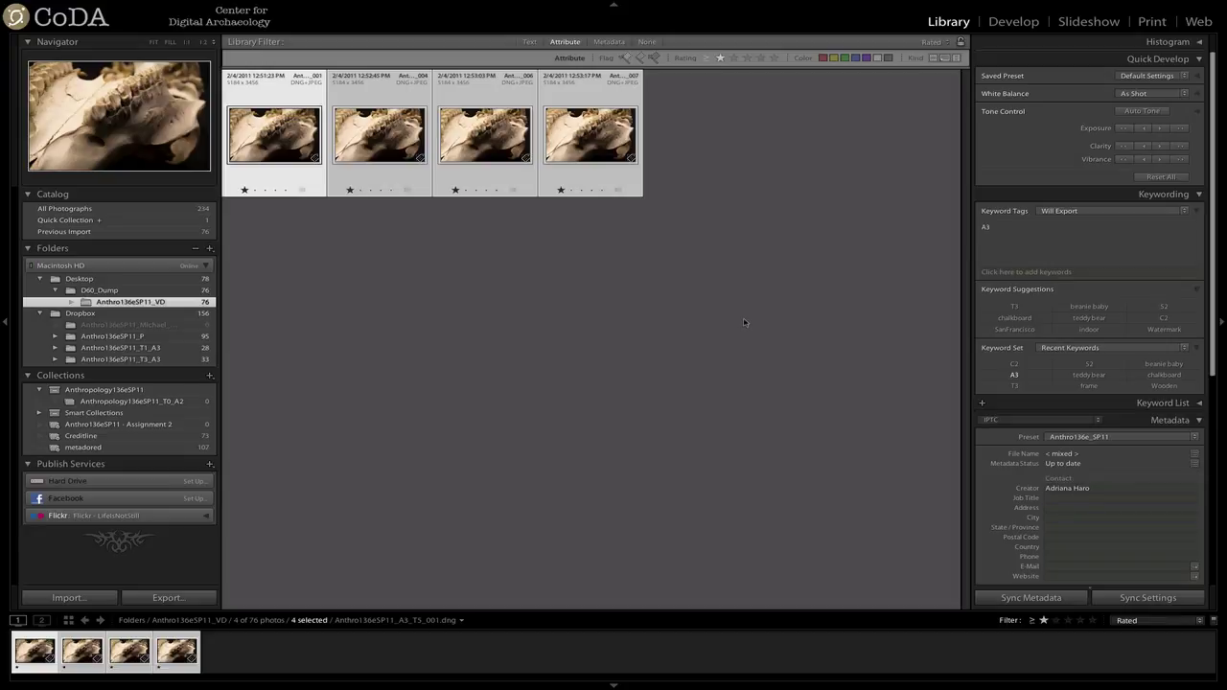
Save the four rated photos' metadata to their files.
mouse_move(325, 5)
click(251, 6)
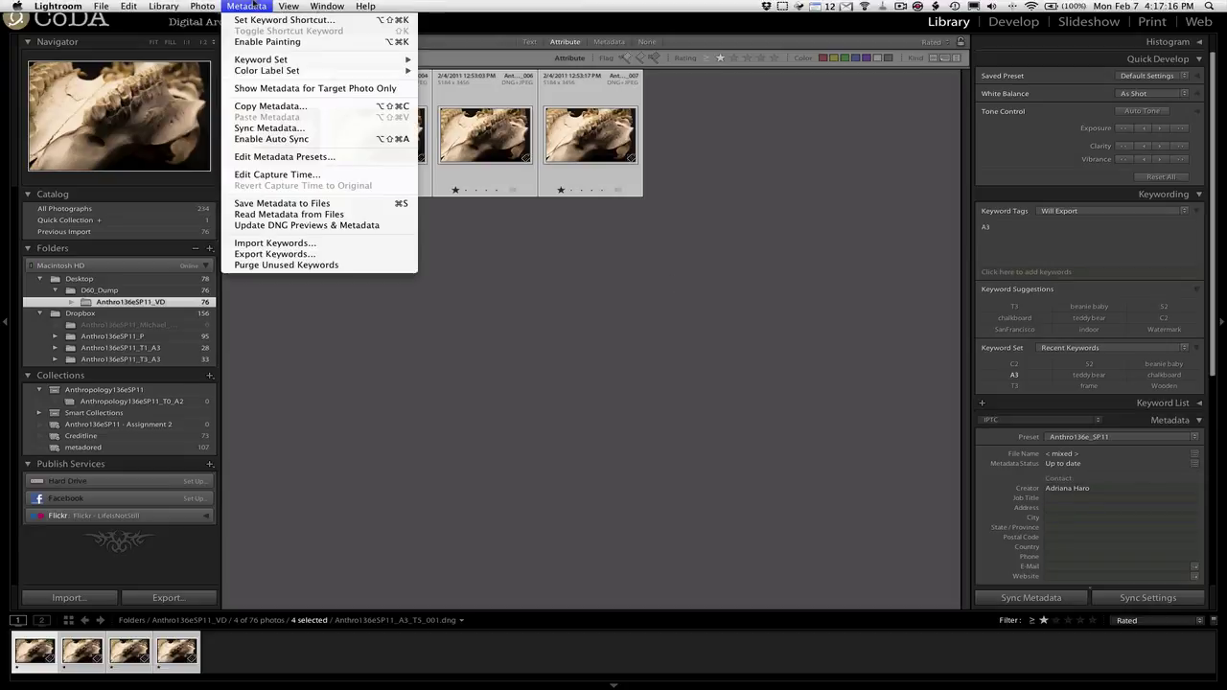
click(313, 208)
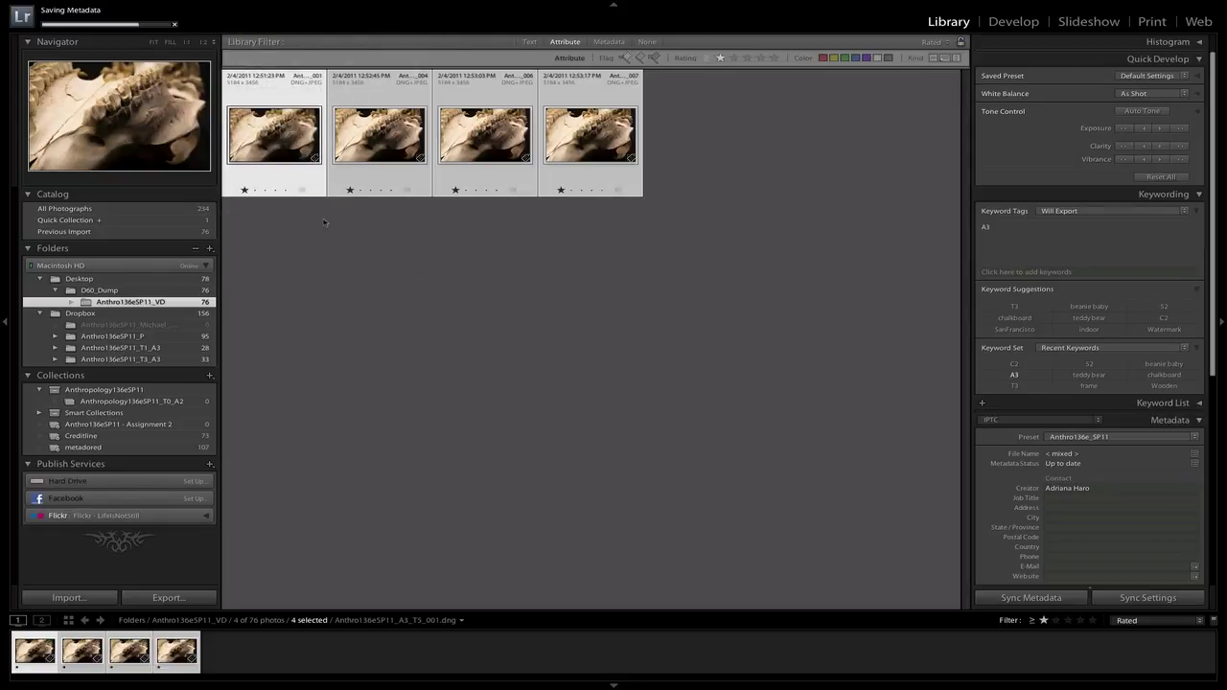
Reselect all four photos and update their DNG previews and metadata.
click(378, 241)
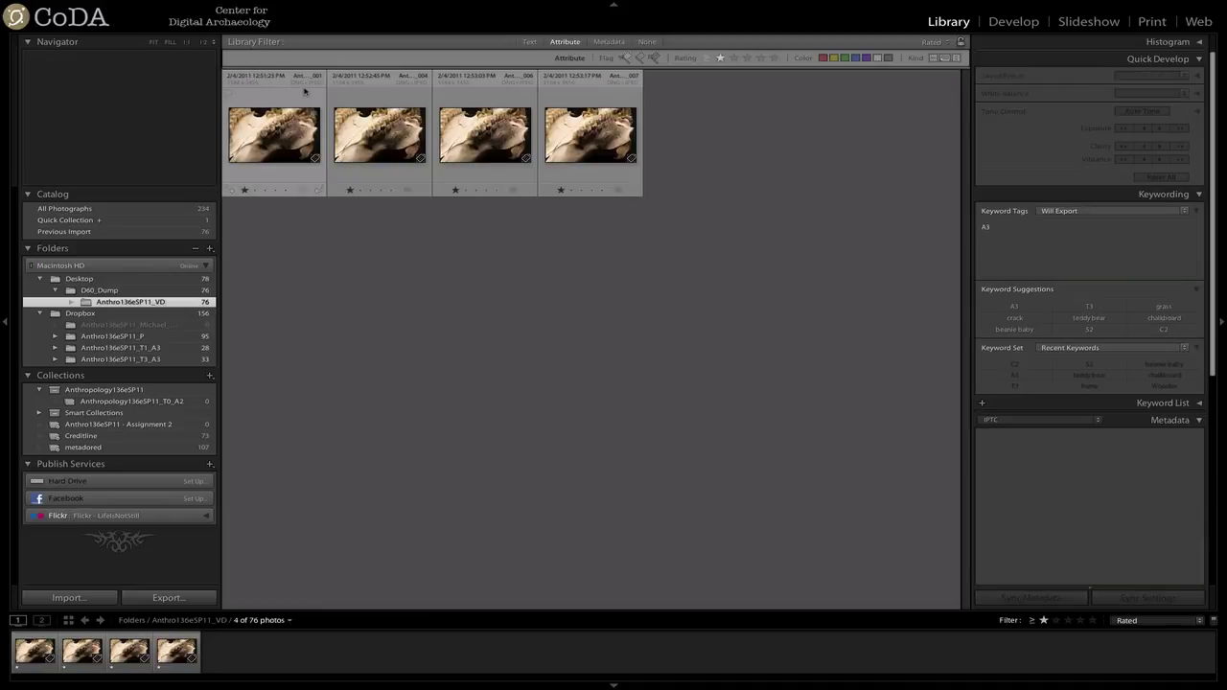
key(super+a)
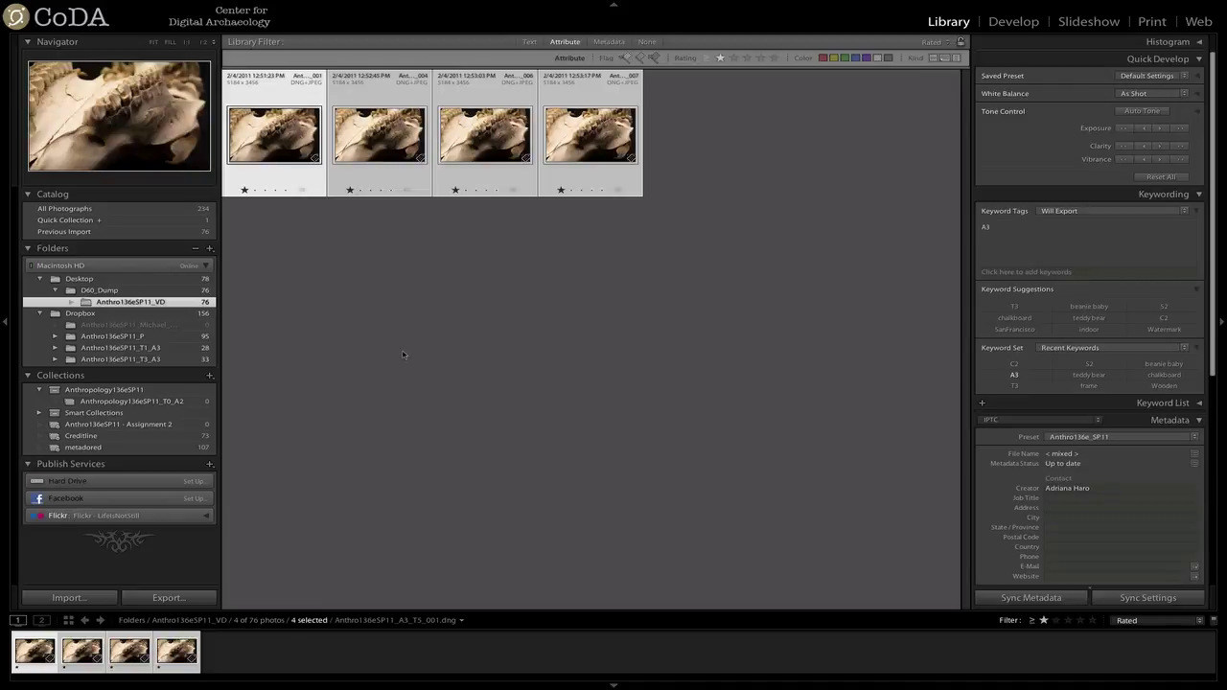
click(241, 6)
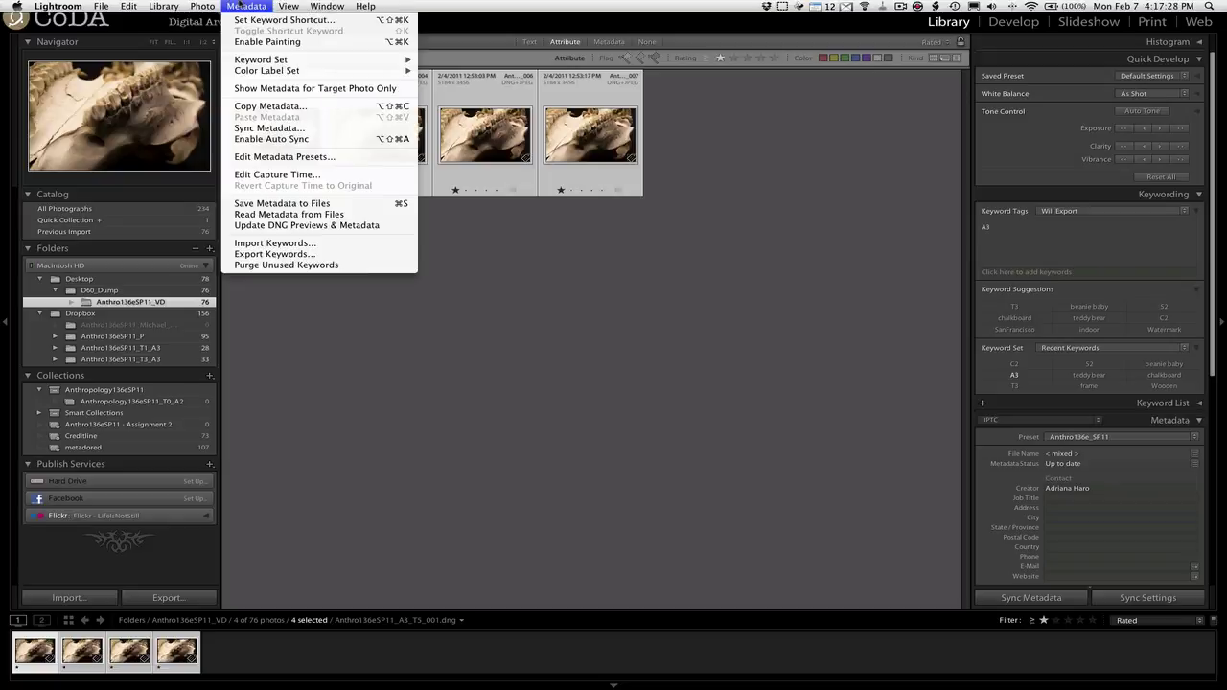
click(290, 225)
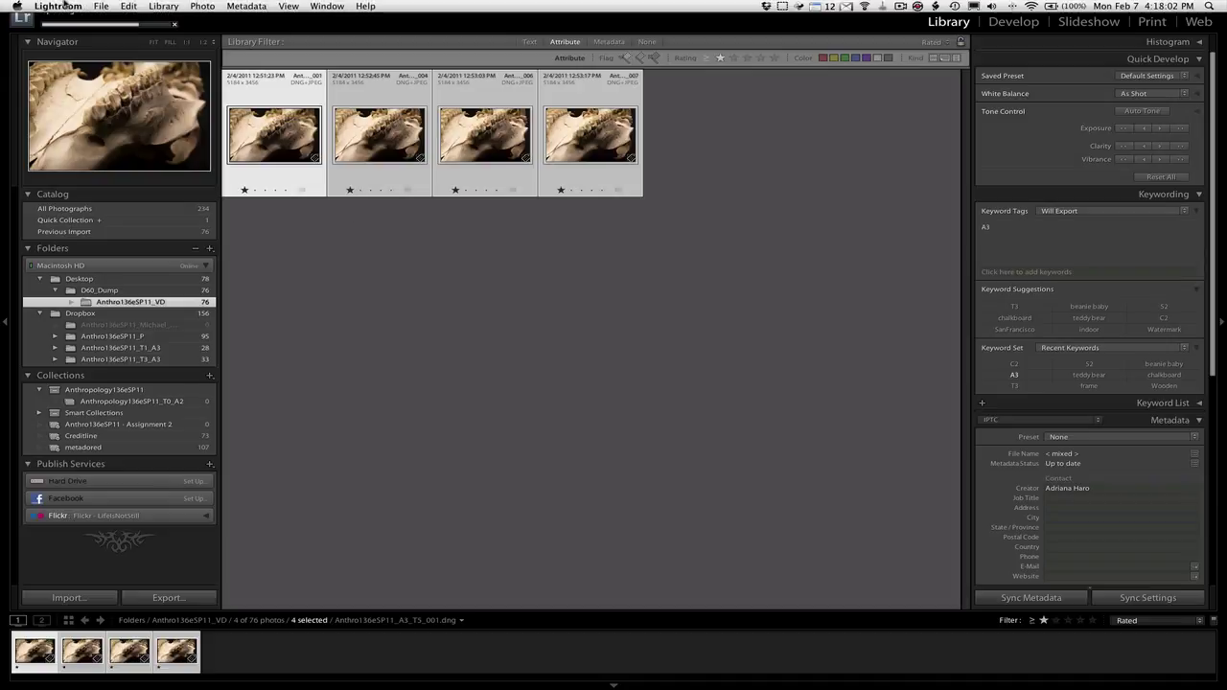
Export the four selected photos to Hard Drive with Export Location set to Specific folder.
click(99, 7)
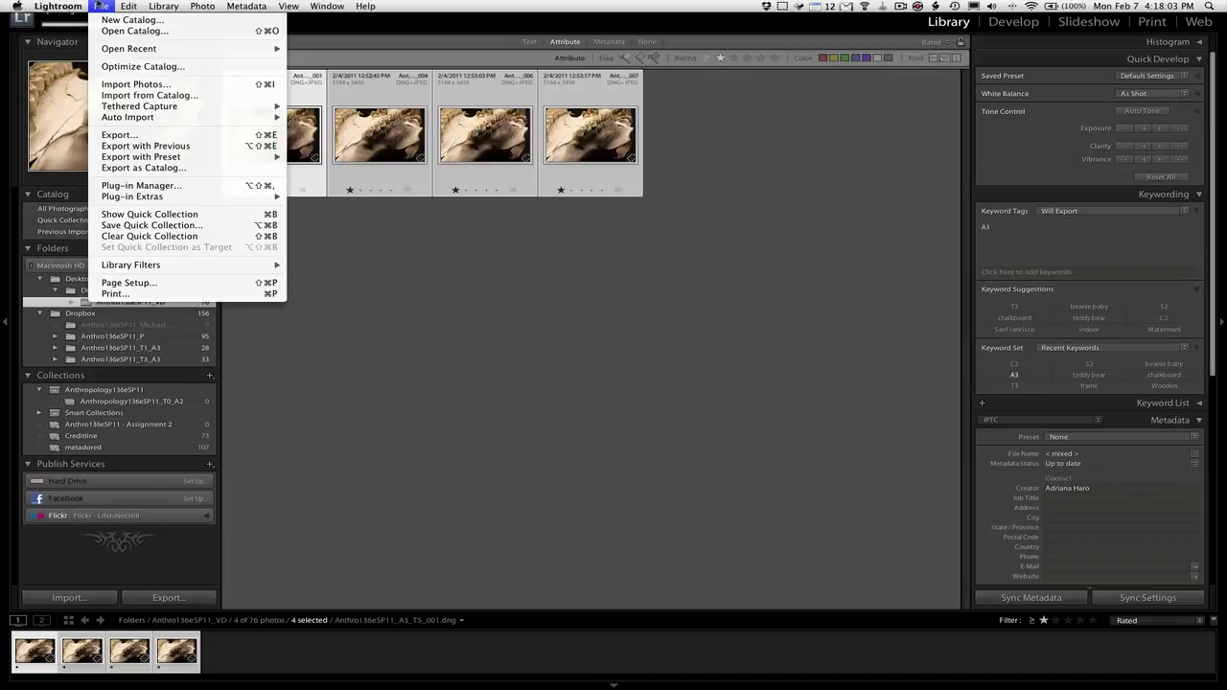
click(161, 136)
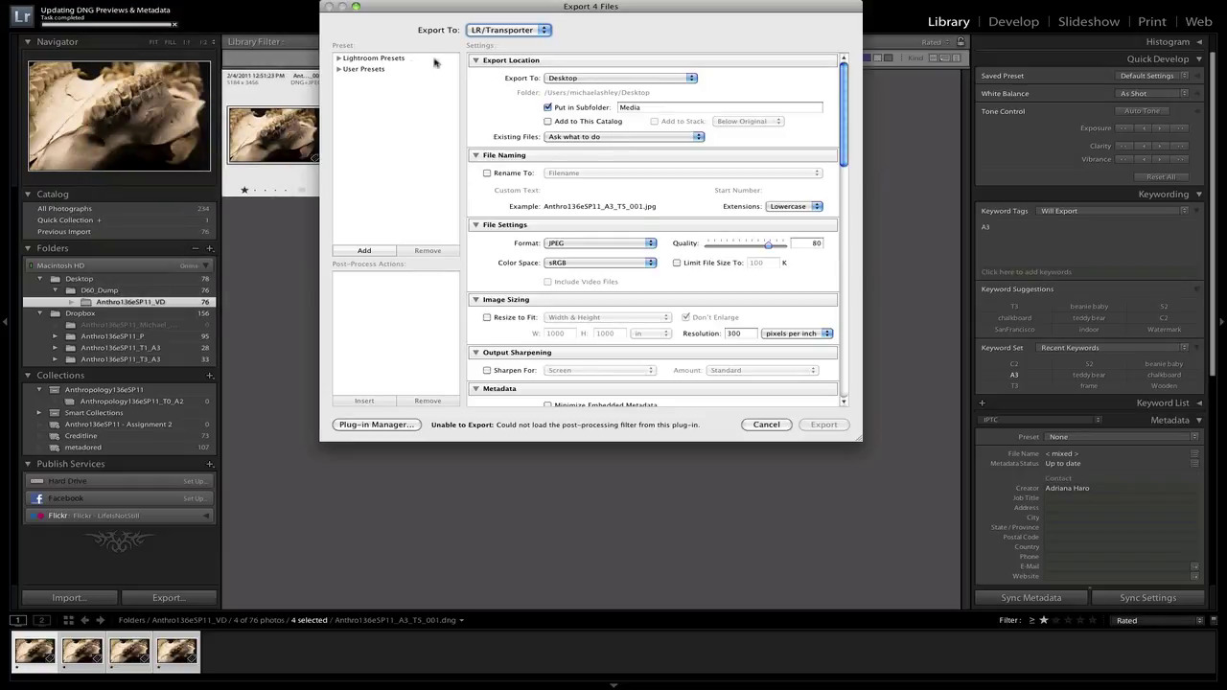
click(503, 30)
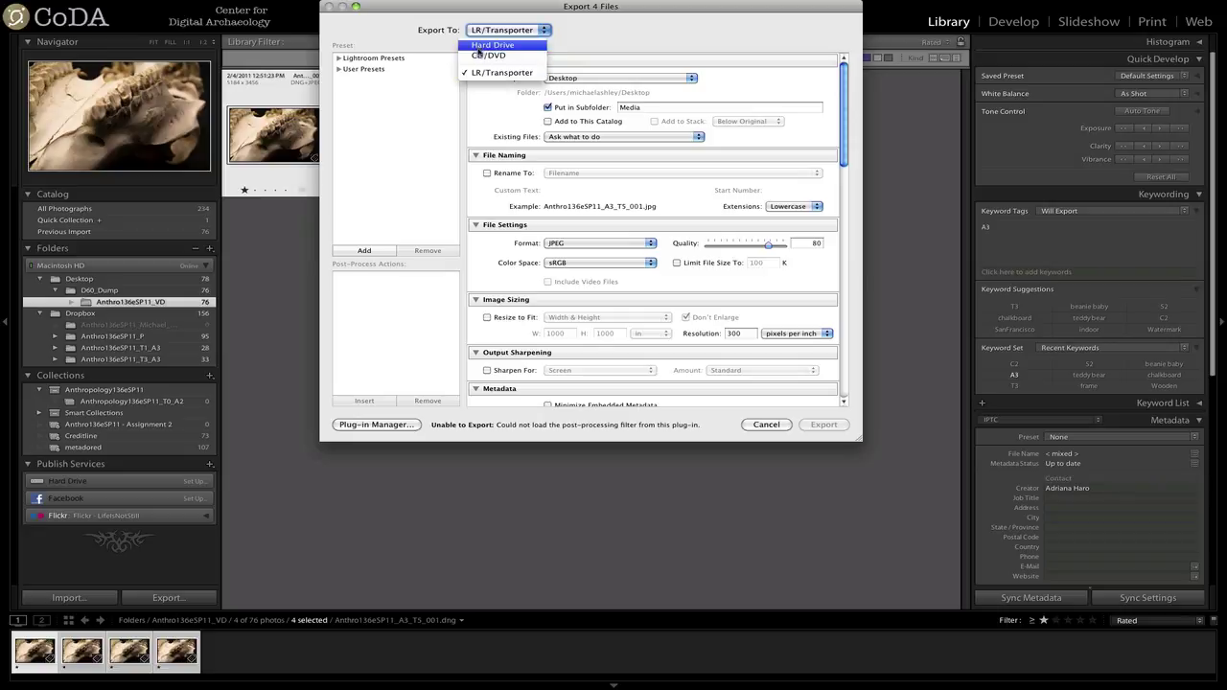
click(487, 46)
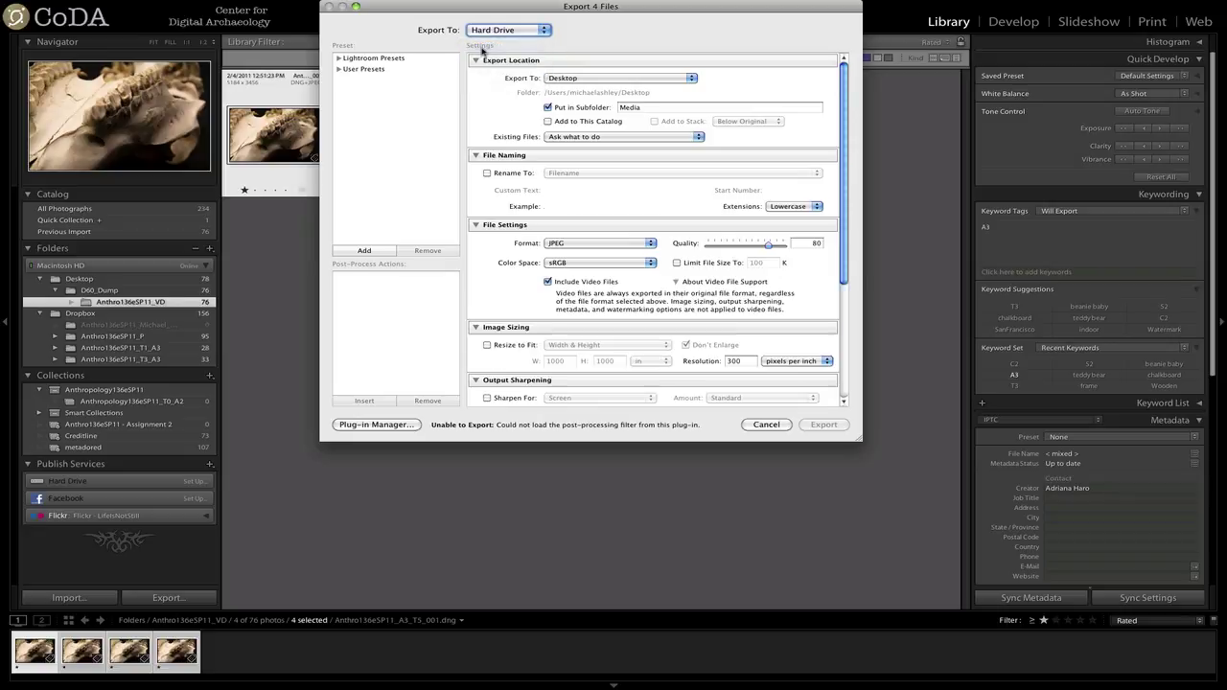
click(566, 79)
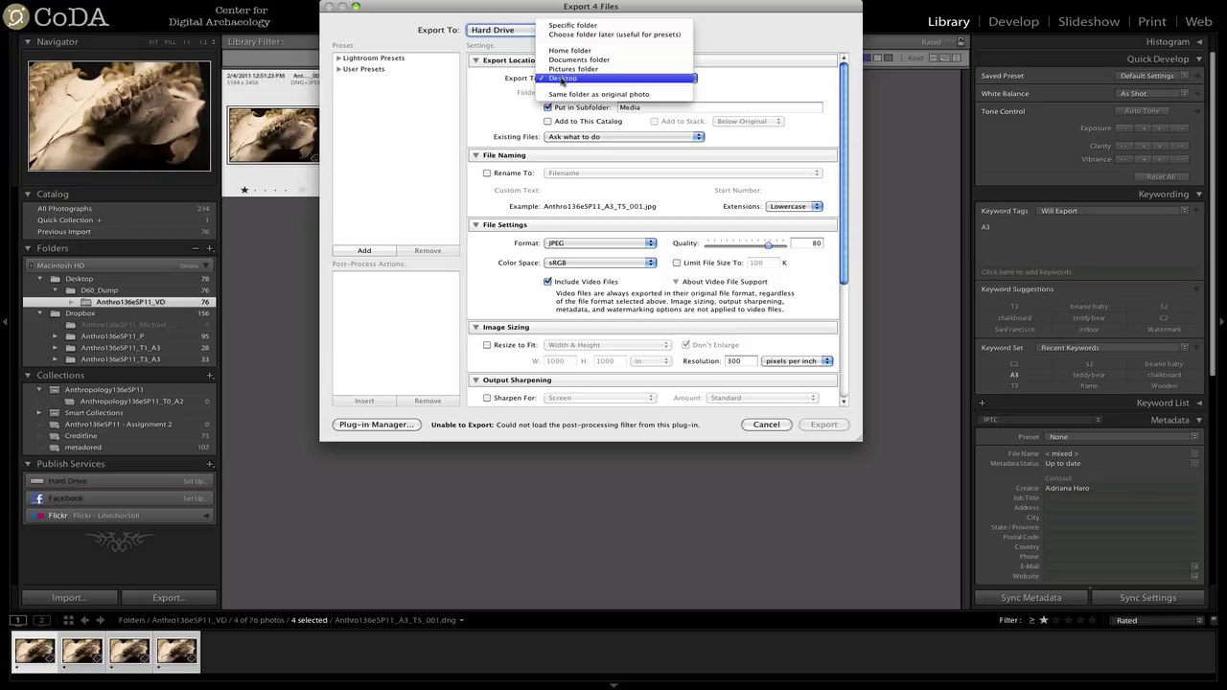
click(575, 26)
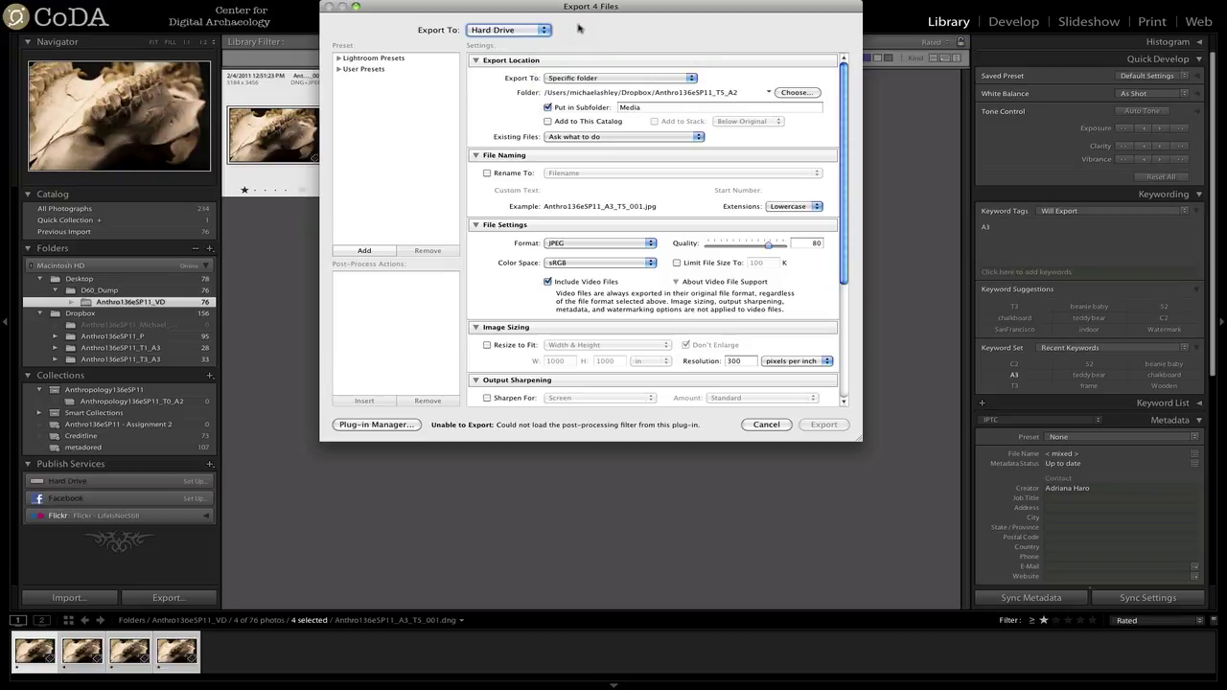
Choose Dropbox's Anthro136eSP11_T5_A3/W3/T5/S1/C1 folder as the export destination.
click(795, 92)
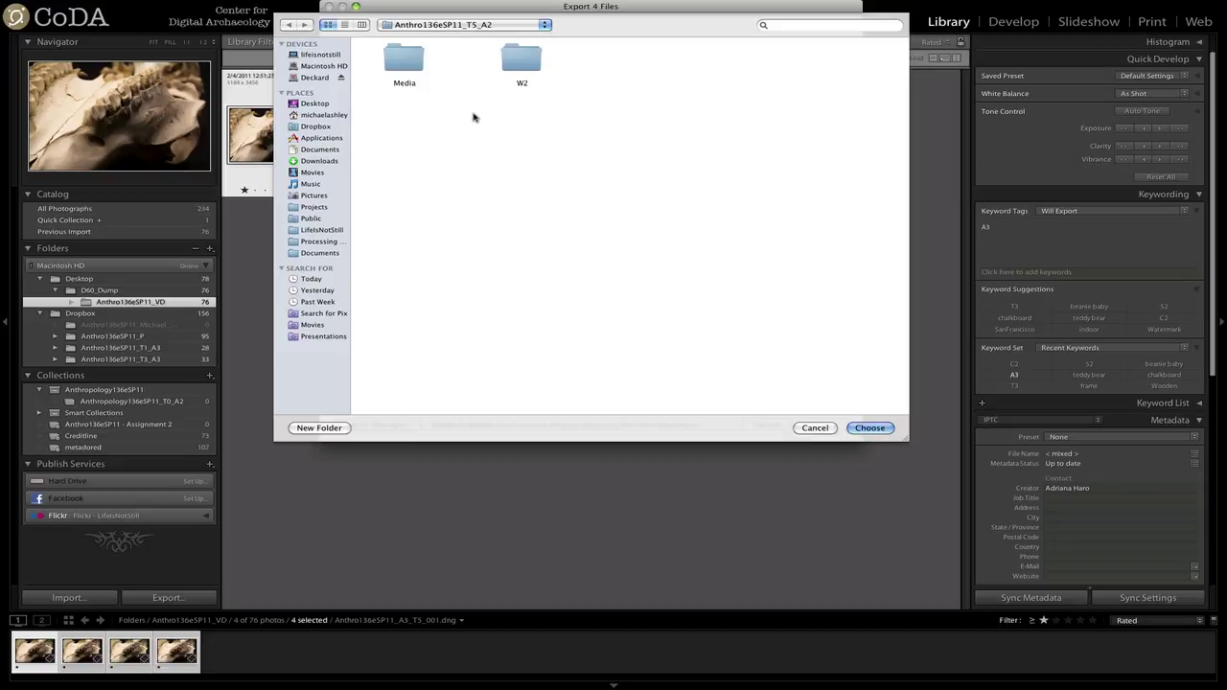
click(317, 126)
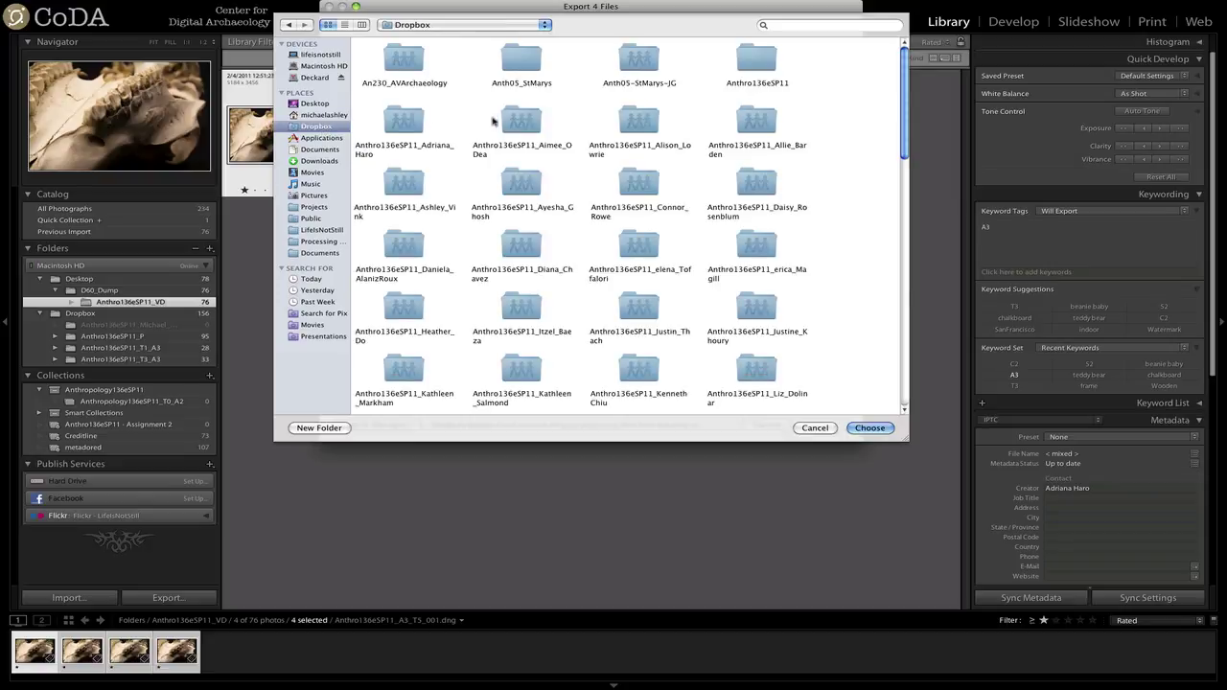
scroll(466, 115, down, 3)
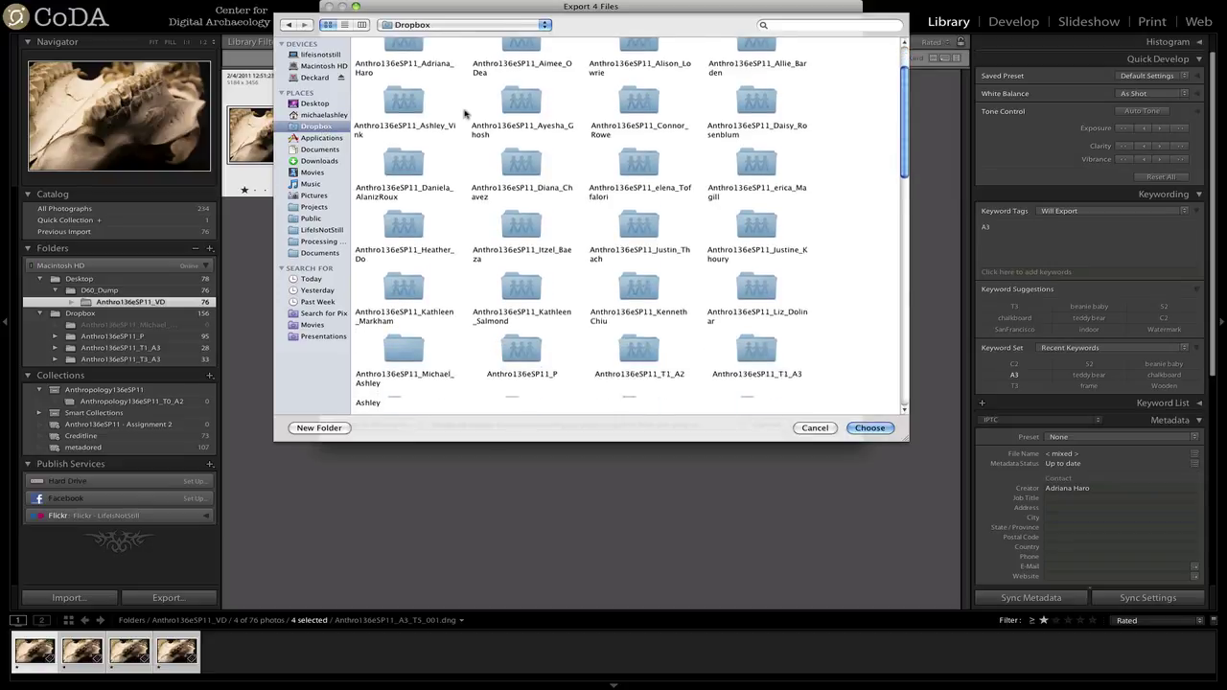
scroll(466, 114, down, 3)
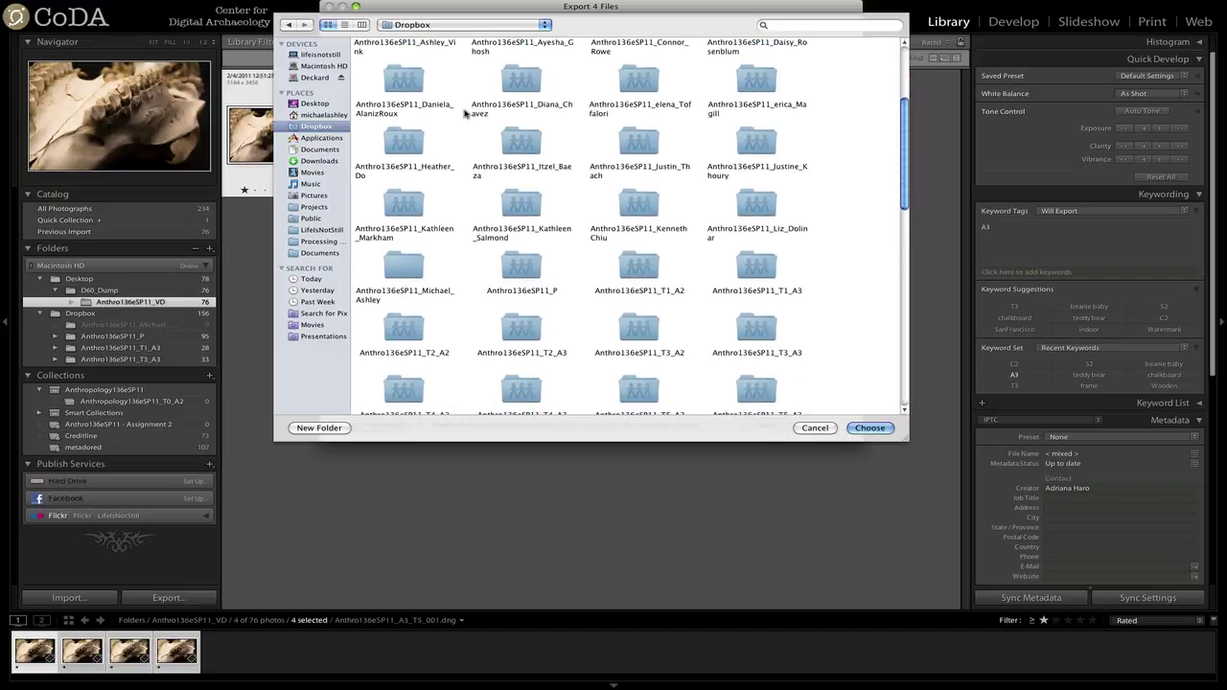
scroll(466, 114, down, 3)
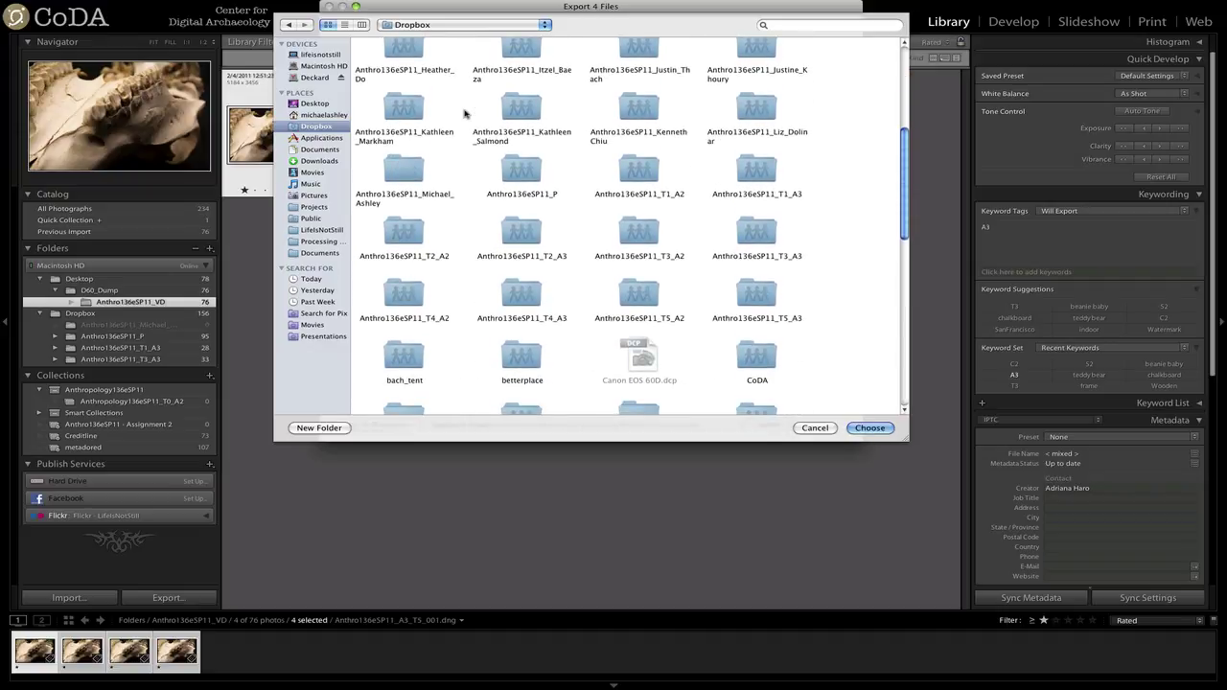
double_click(765, 300)
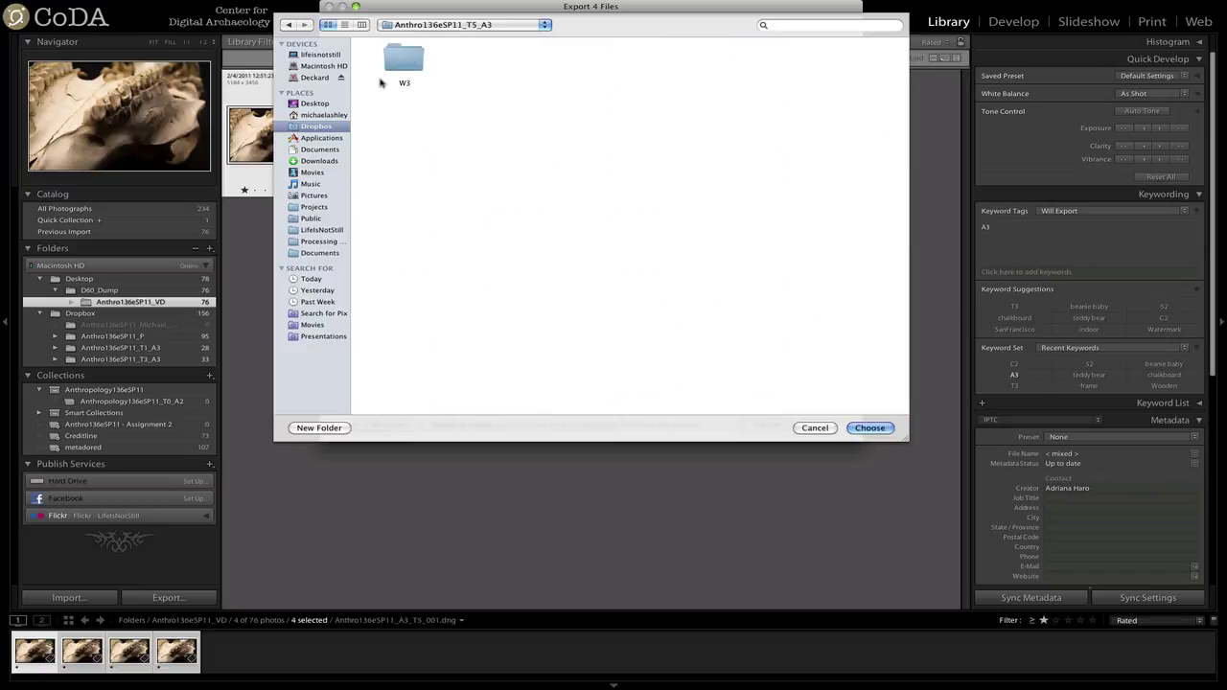
double_click(405, 61)
double_click(405, 62)
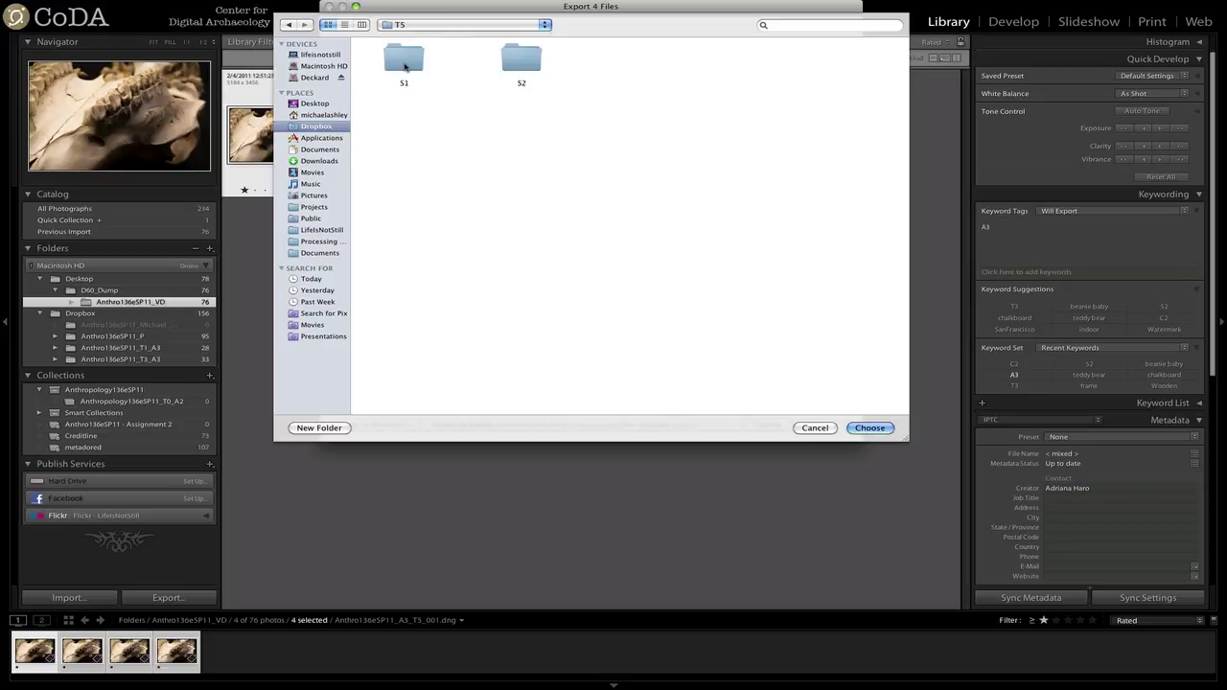
double_click(400, 59)
double_click(406, 62)
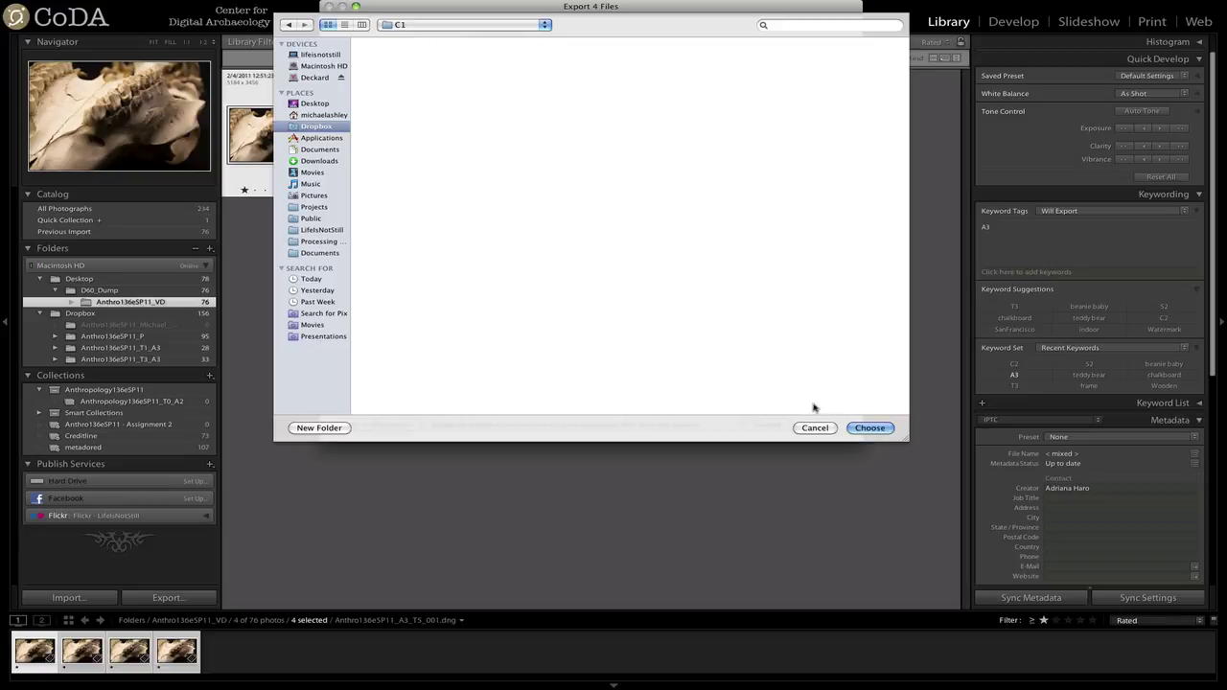
click(870, 428)
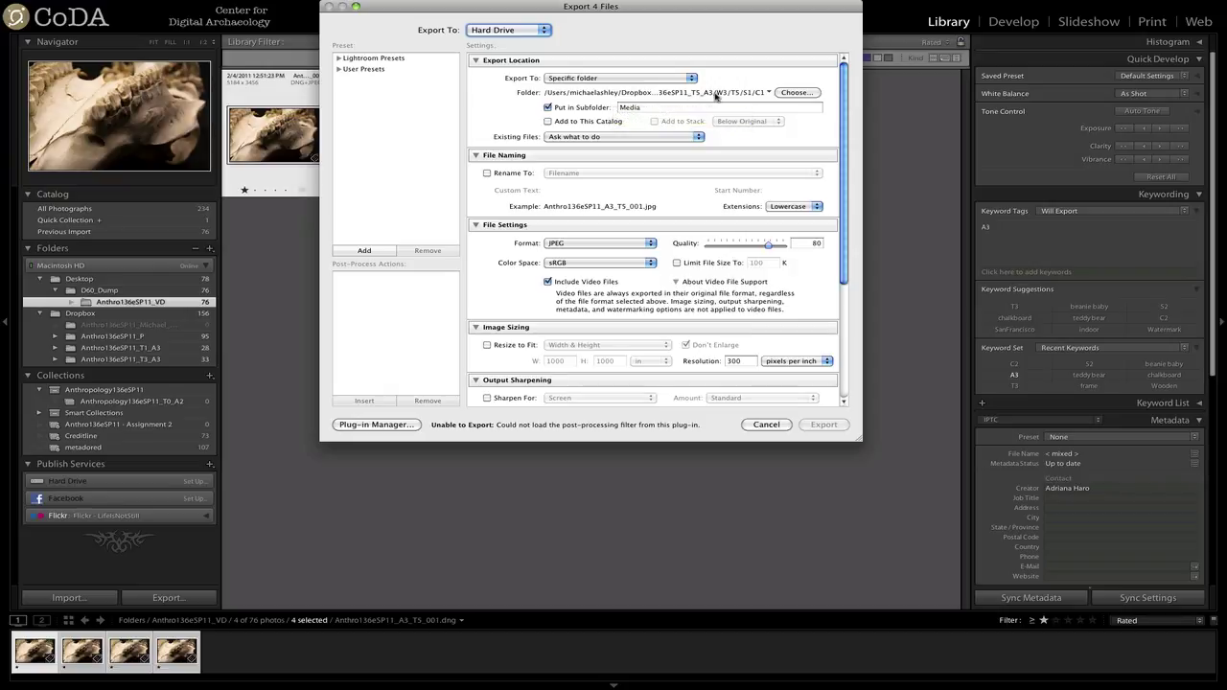
Set the export format to Original and export the four photos.
click(579, 244)
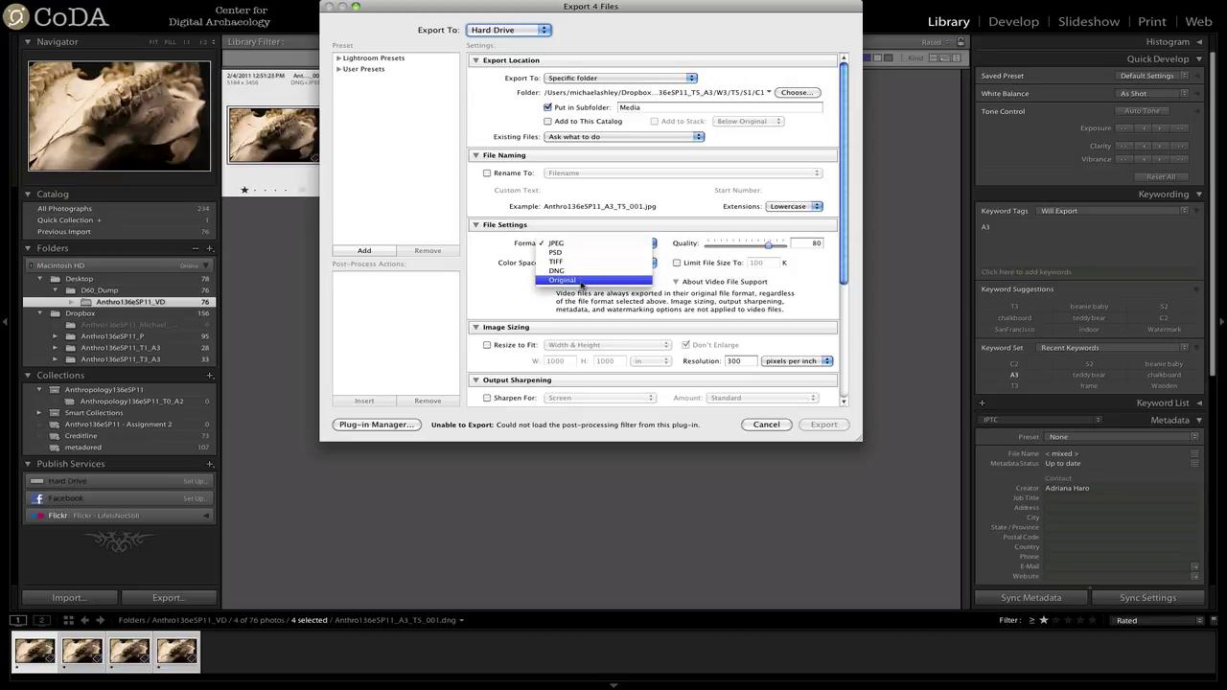
click(581, 280)
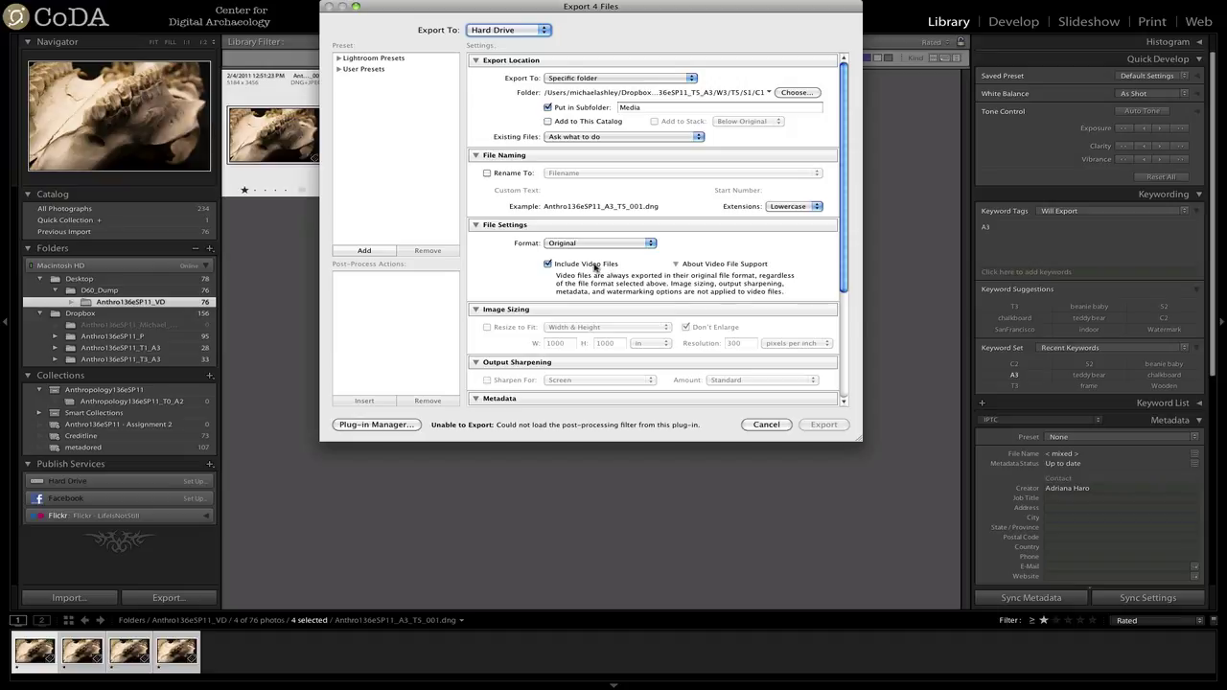
scroll(594, 266, down, 5)
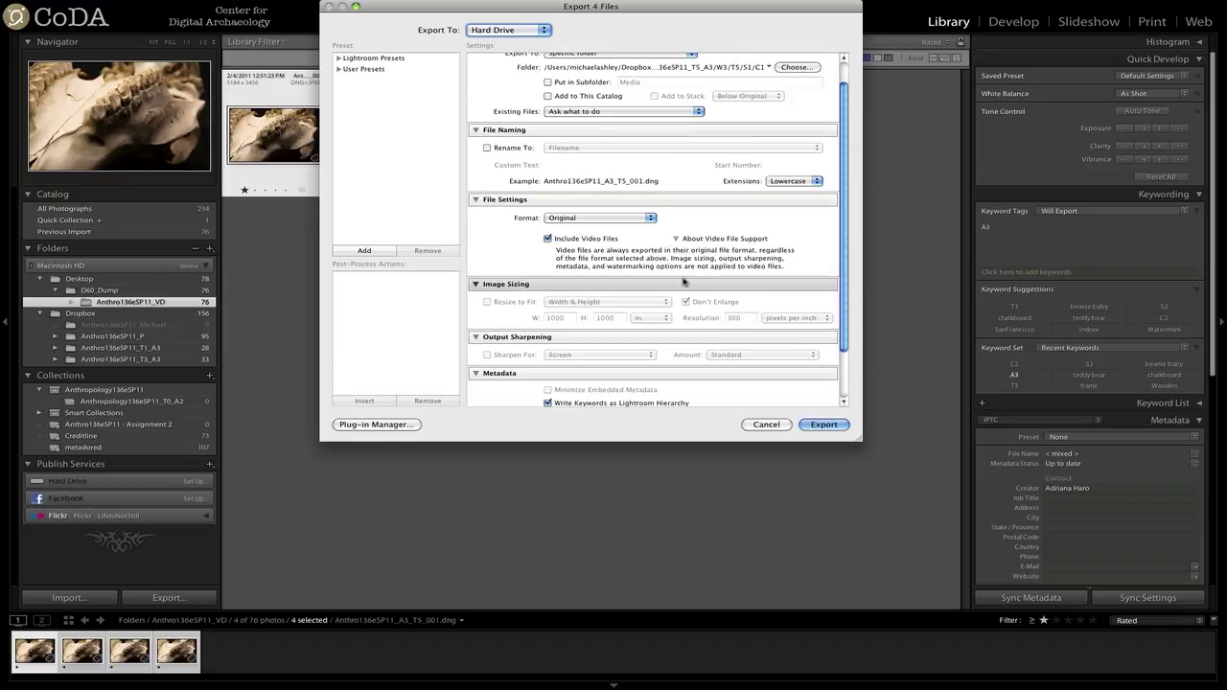
click(823, 425)
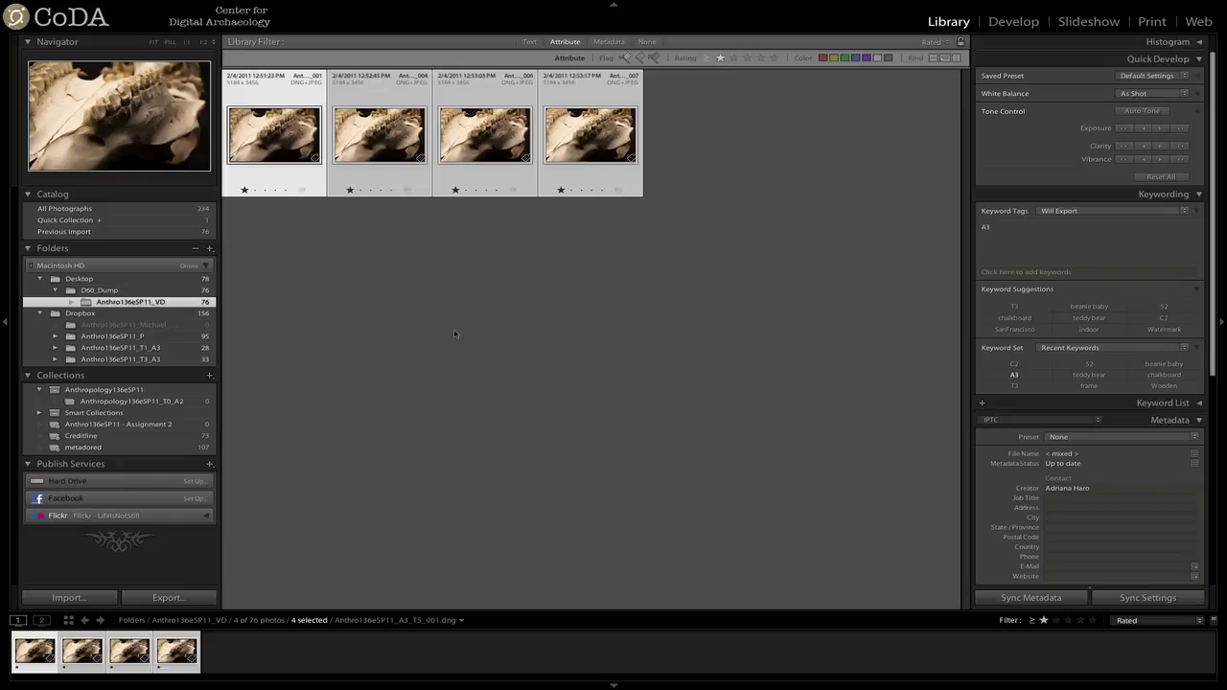
Start a photo import using the Anthro136eSP11_T5_A3 folder as the source.
mouse_move(91, 4)
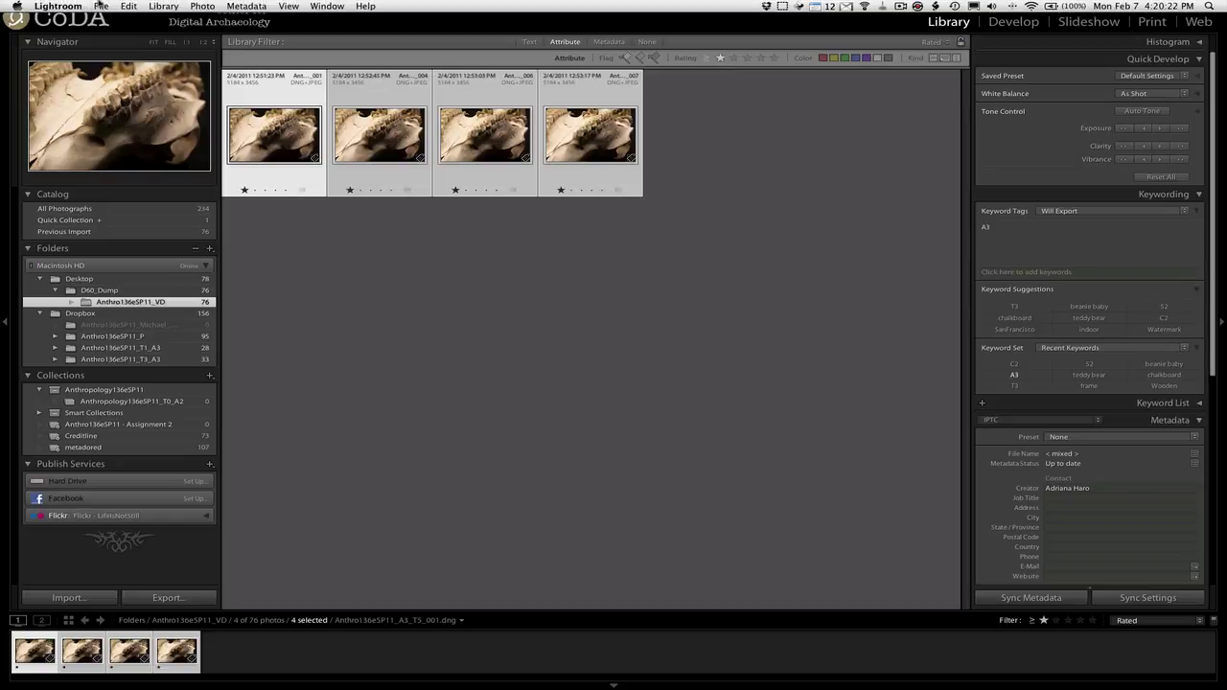
click(100, 7)
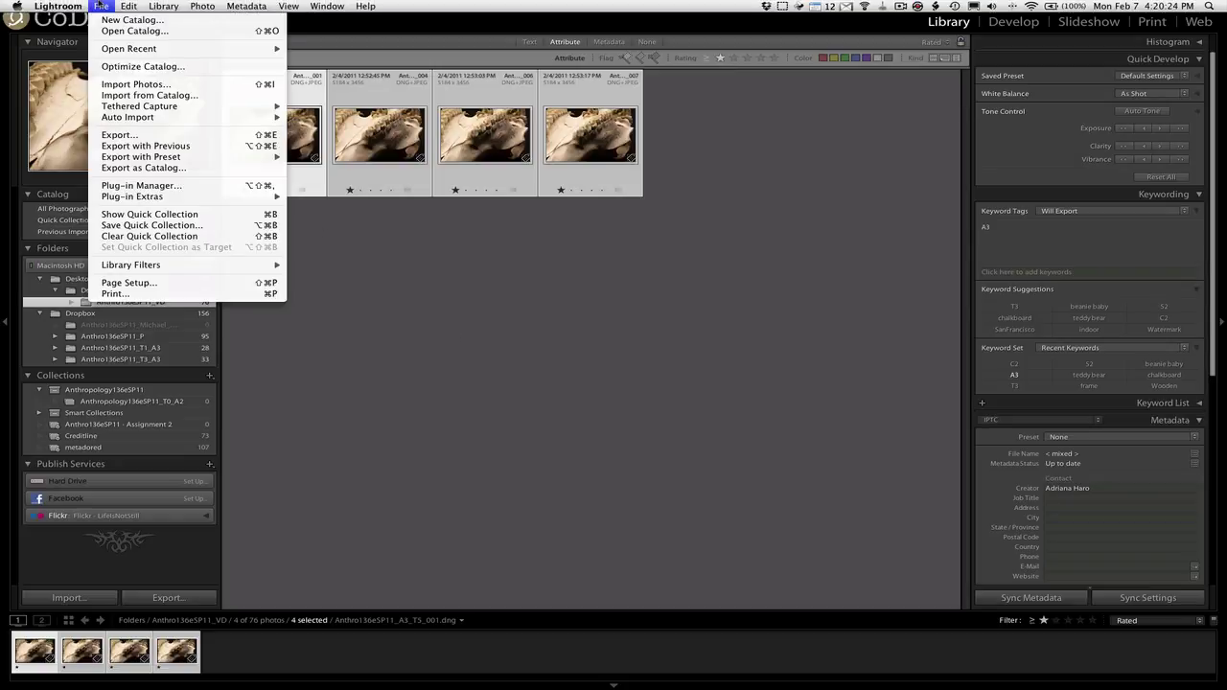
click(148, 85)
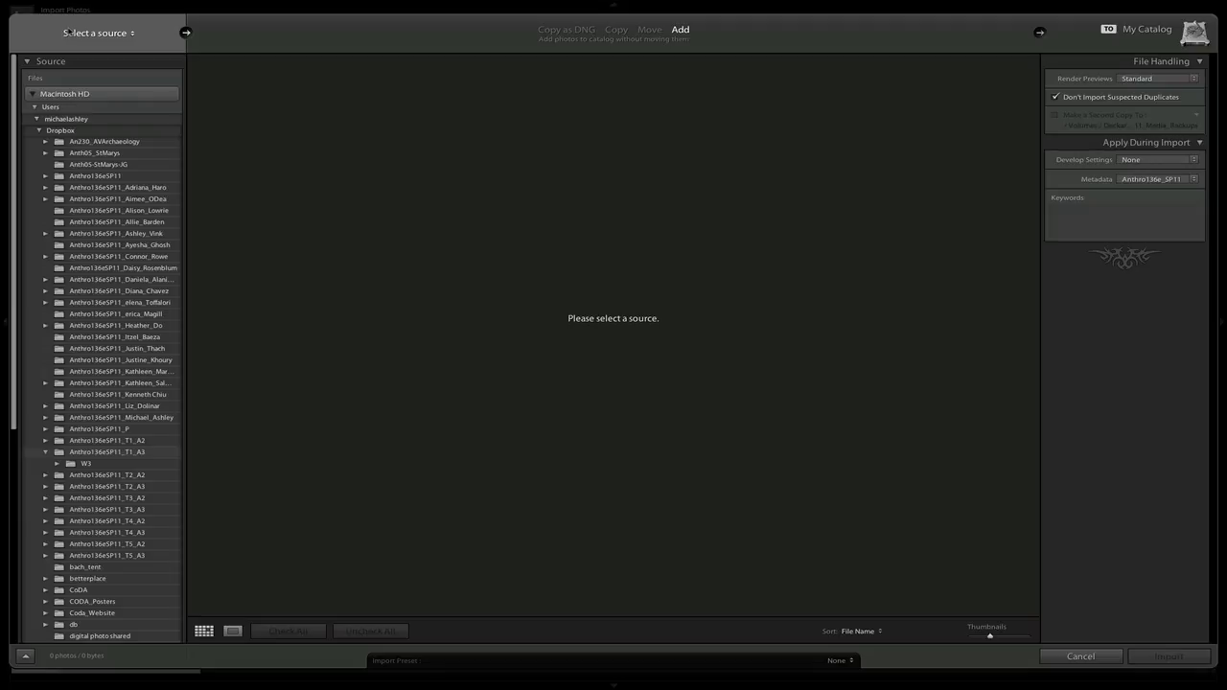
click(85, 33)
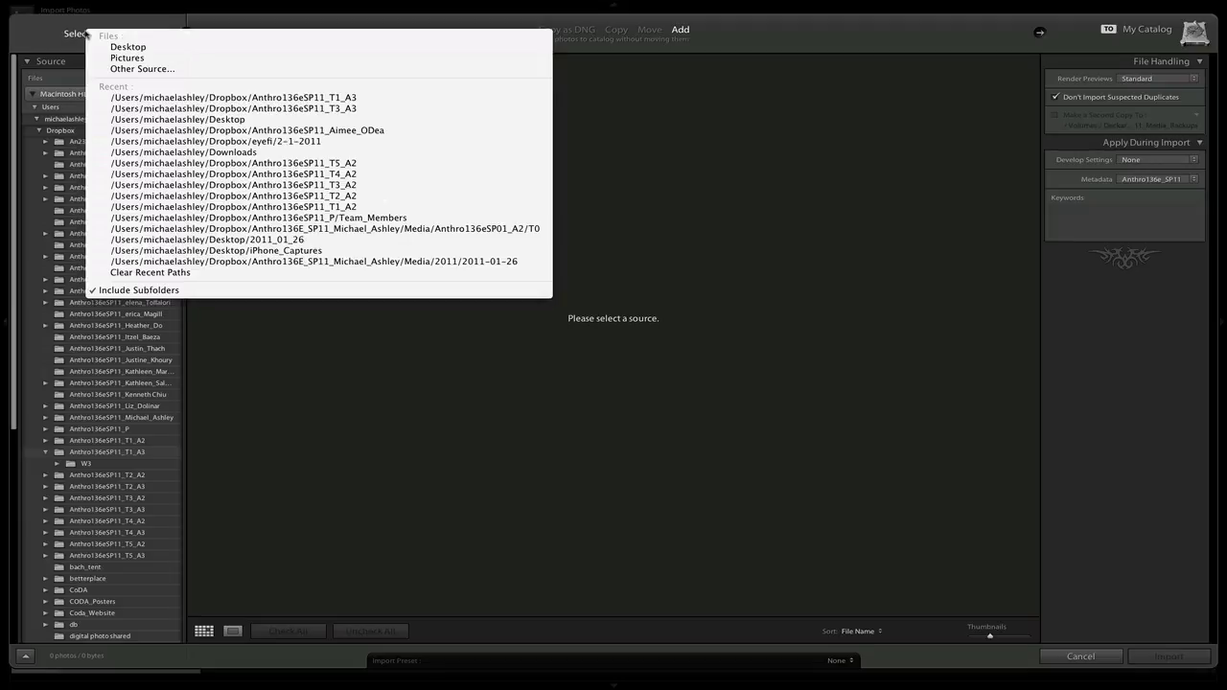
key(Escape)
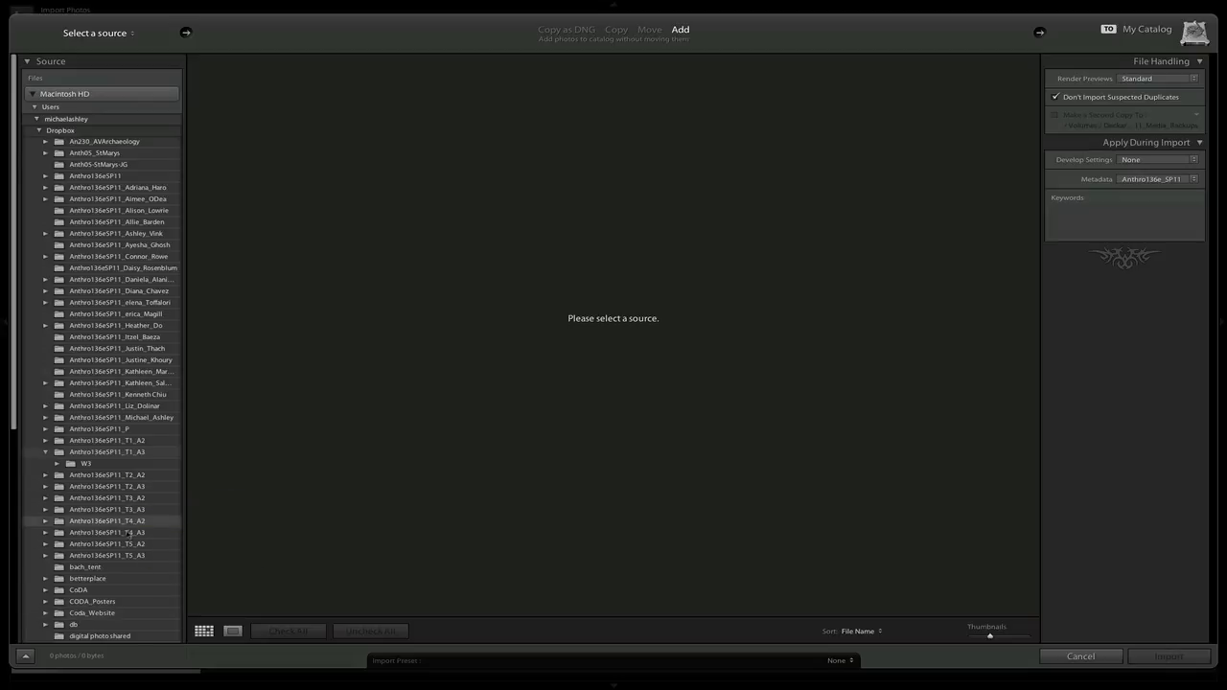
click(125, 556)
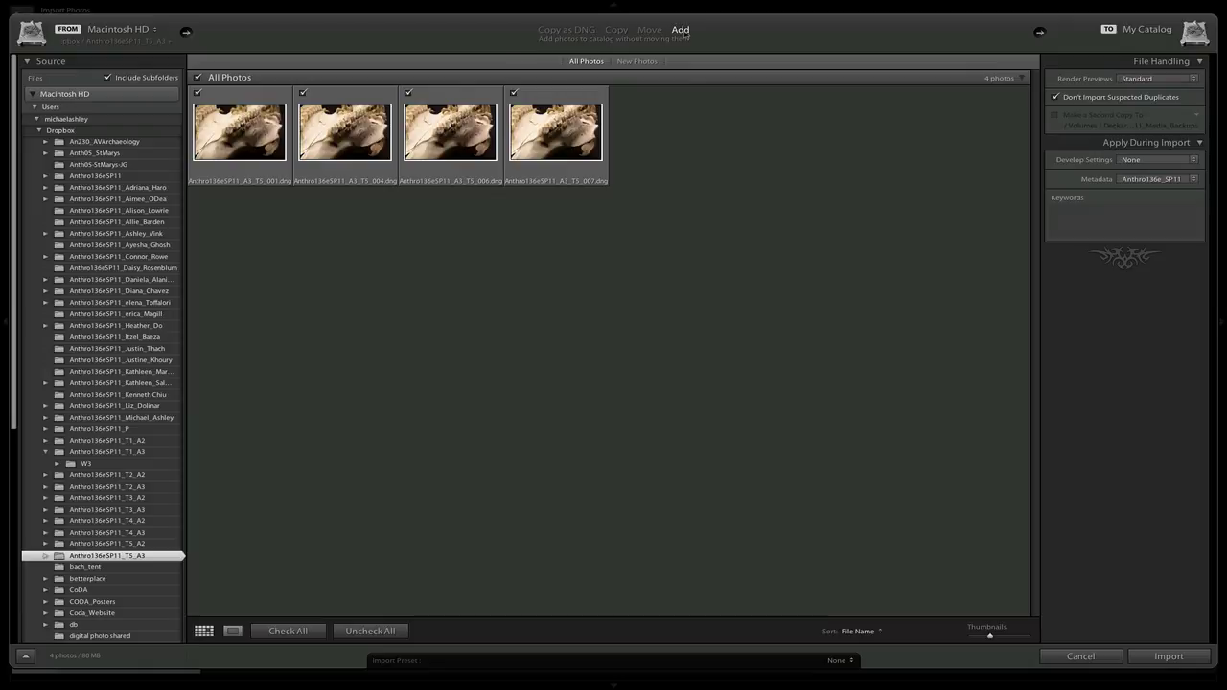
Import the four checked skull DNGs into the catalog.
click(1169, 657)
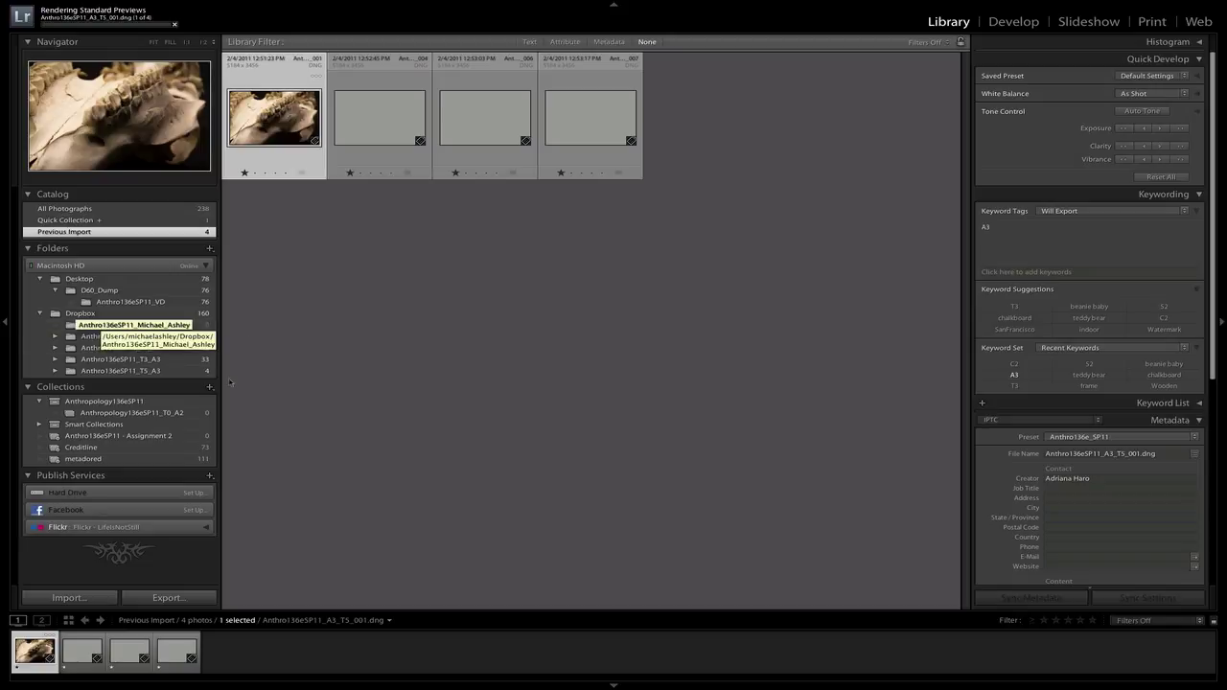
In the Anthro136eSP11_T5_A3 folder, give the second photo, _004, two stars.
click(101, 372)
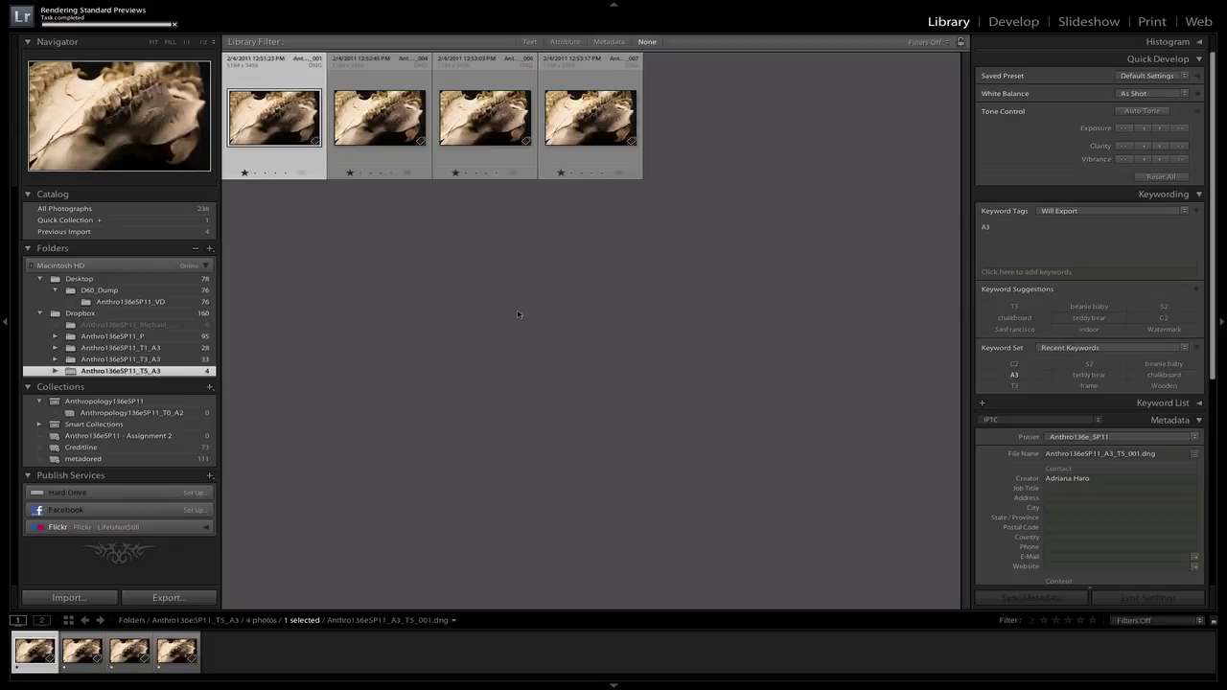
click(518, 314)
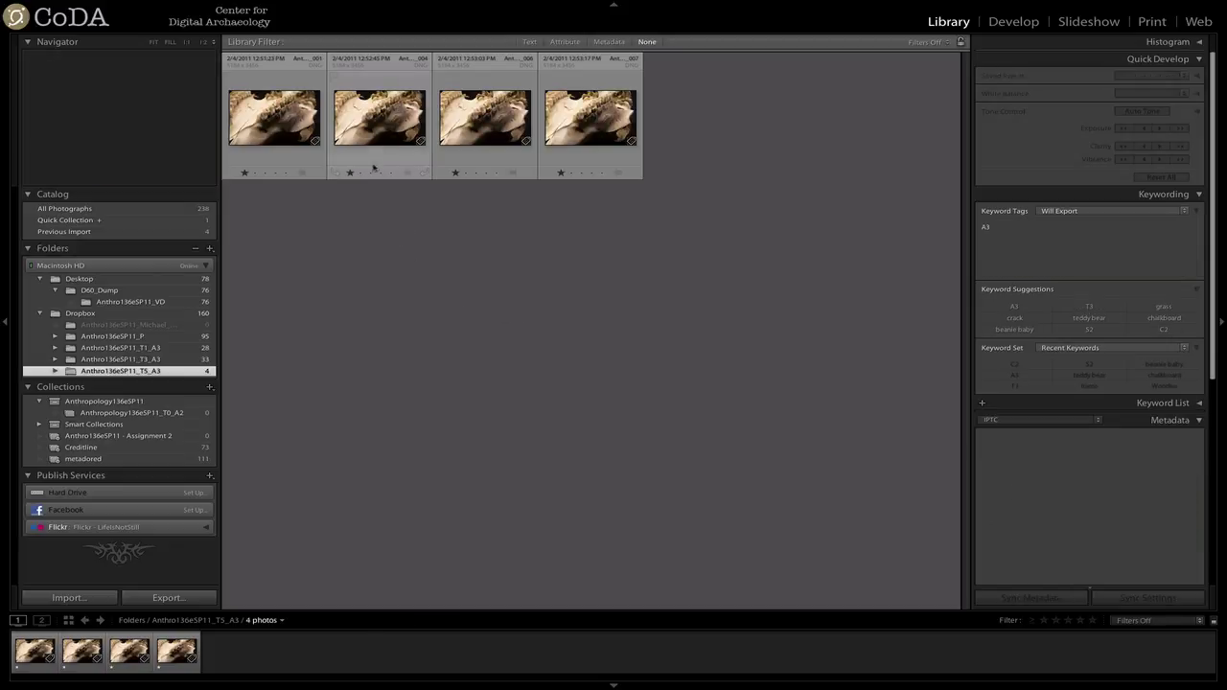
click(378, 126)
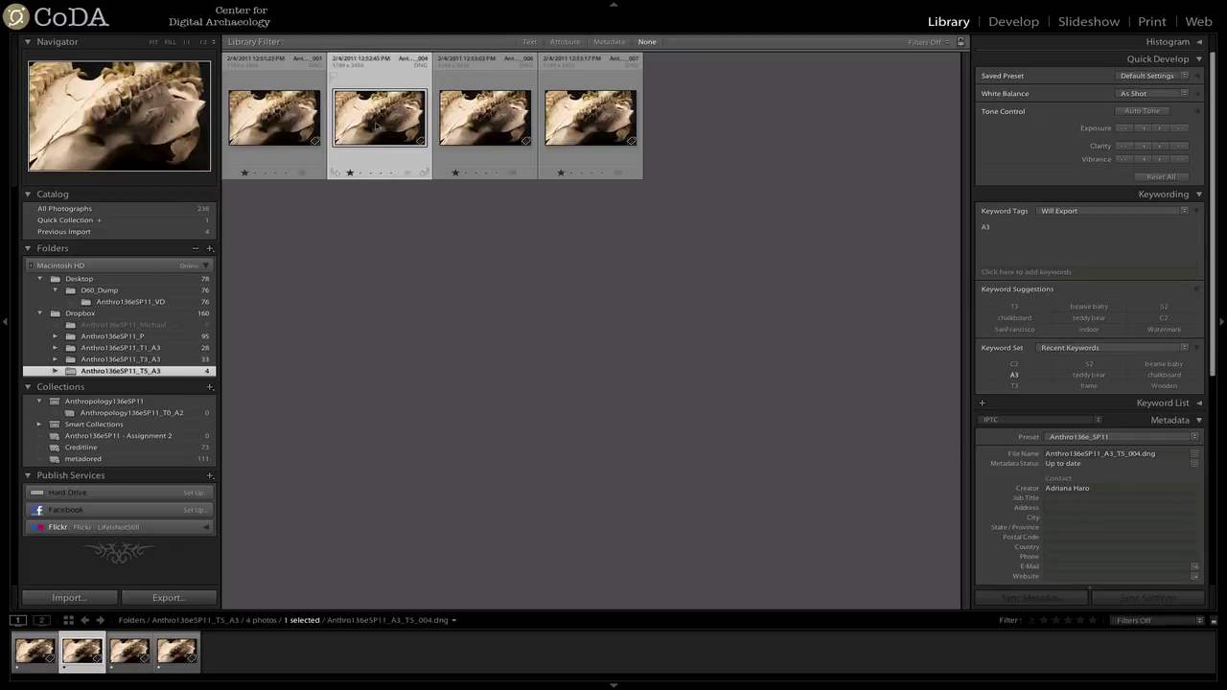
key(2)
Reselect photo _004 and save its metadata to the file.
click(458, 289)
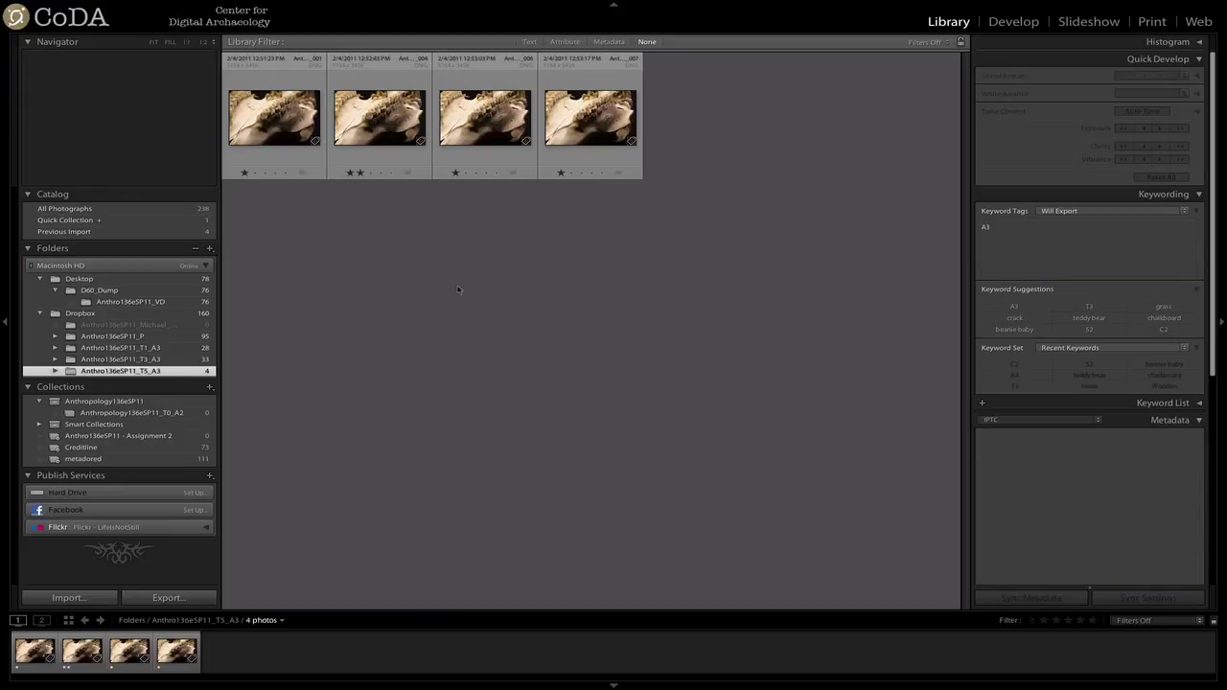
click(382, 131)
click(246, 6)
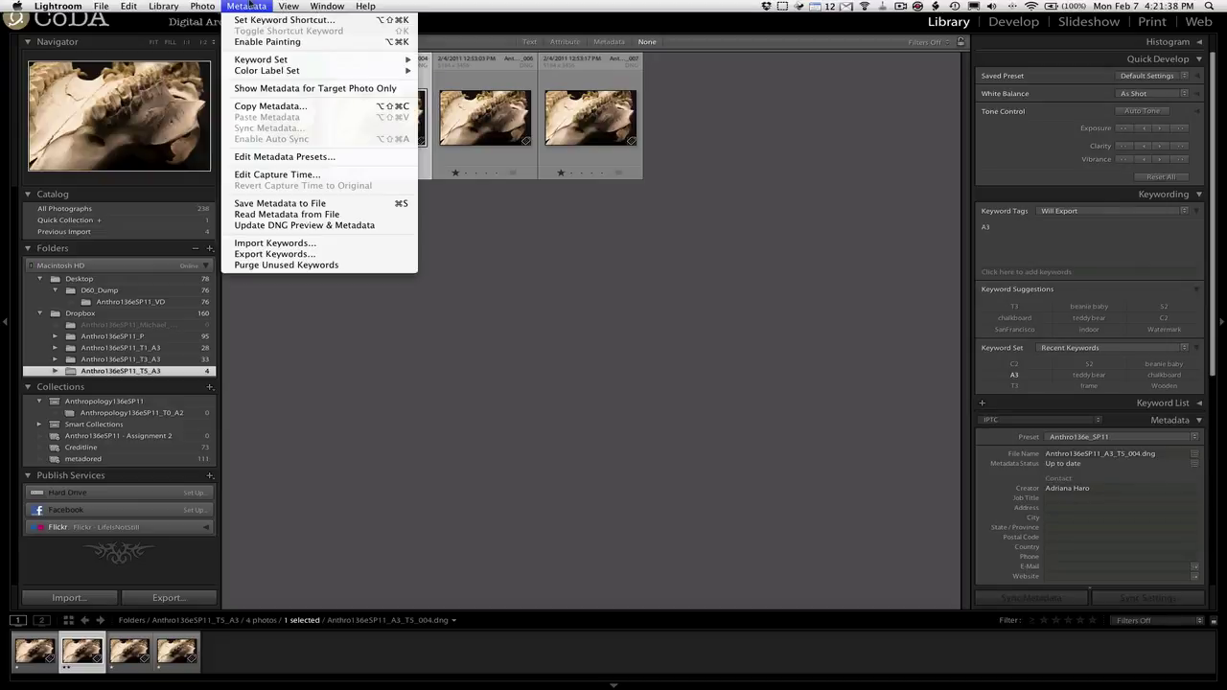
click(280, 203)
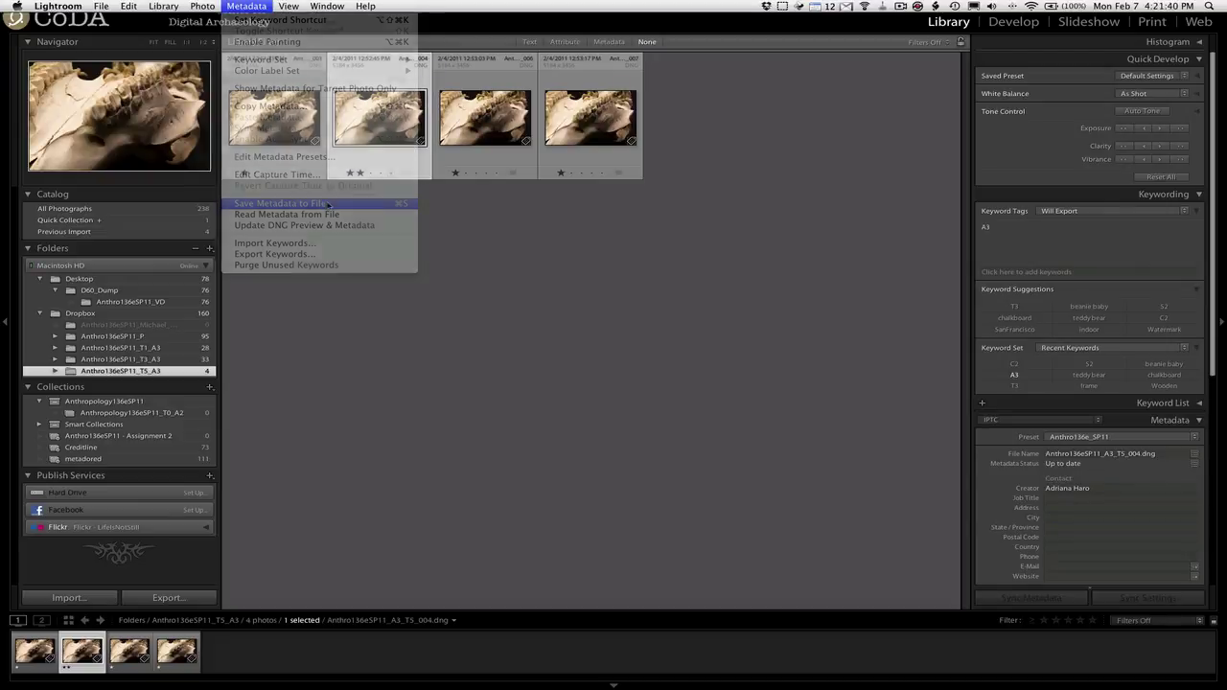
click(543, 255)
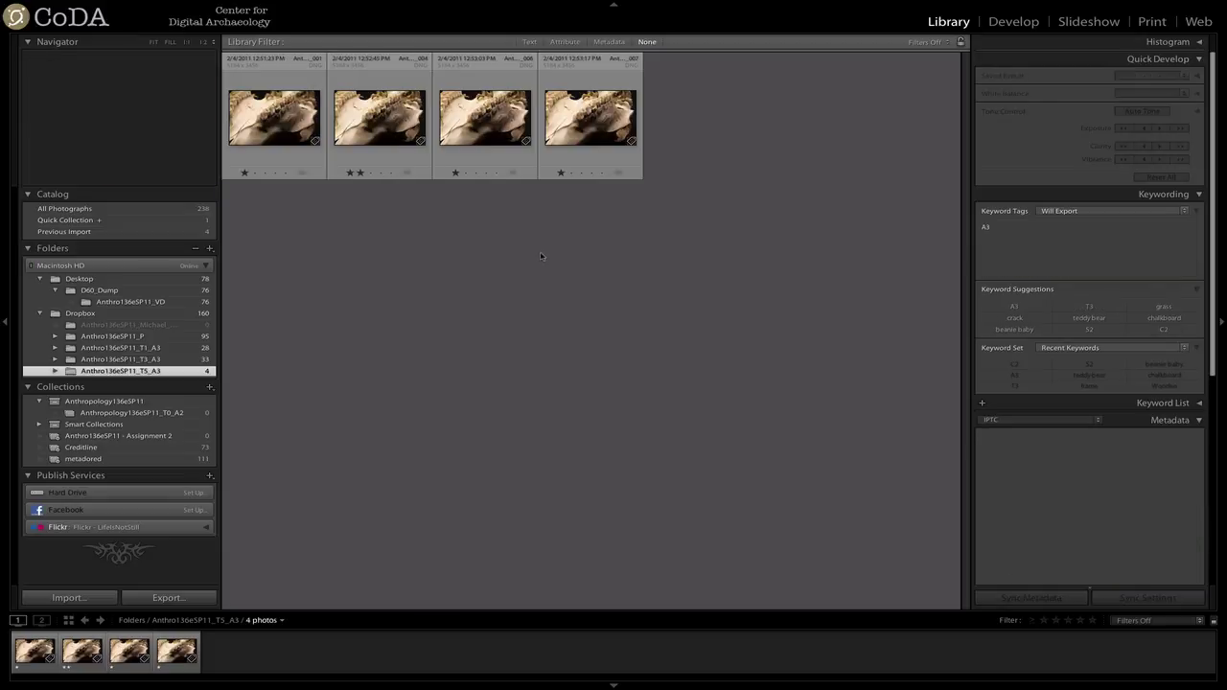